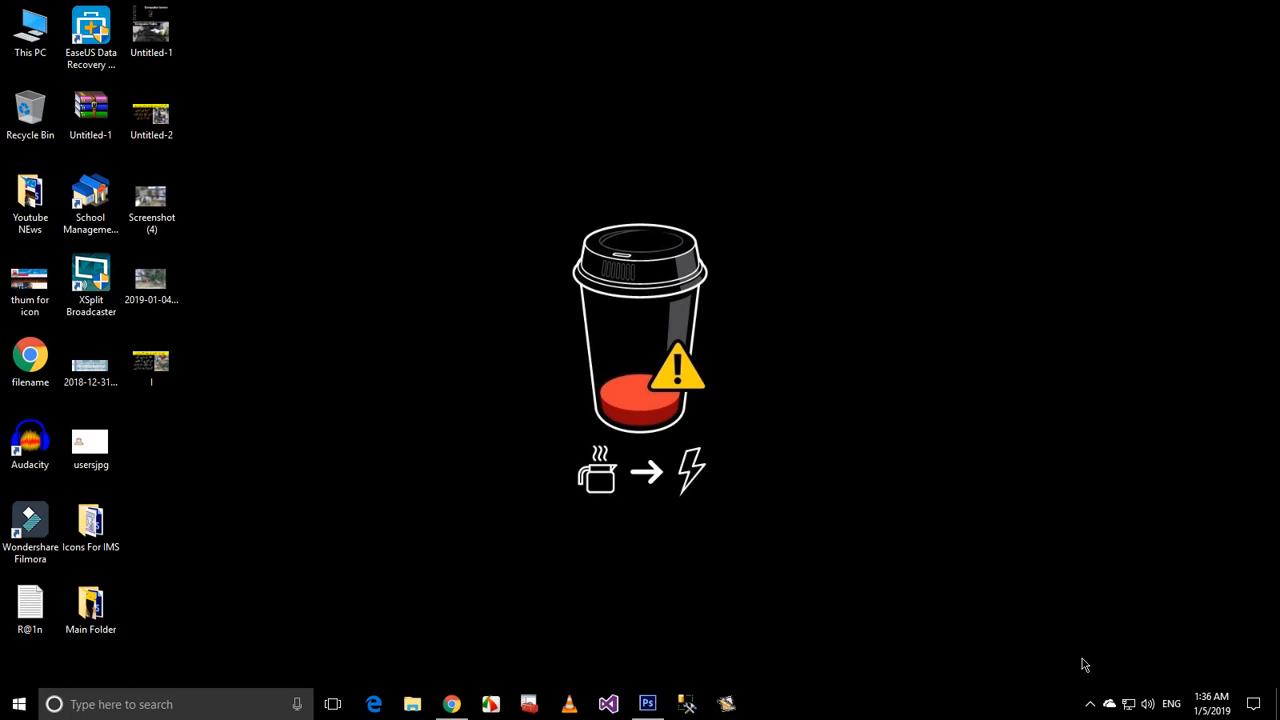
# - Switch to Photoshop and create a new document 5 inches wide and 5 inches high
pyautogui.click(647, 704)
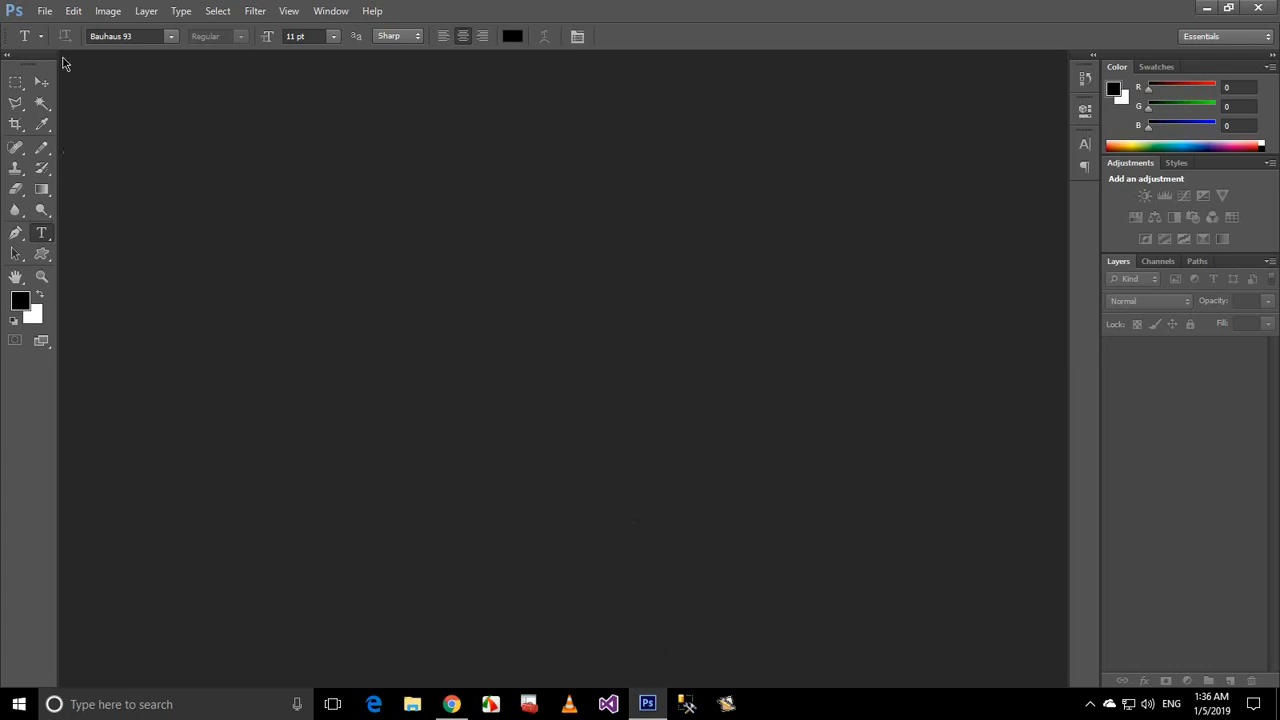
pyautogui.click(45, 11)
pyautogui.click(62, 29)
pyautogui.moveTo(606, 244); pyautogui.dragTo(487, 242)
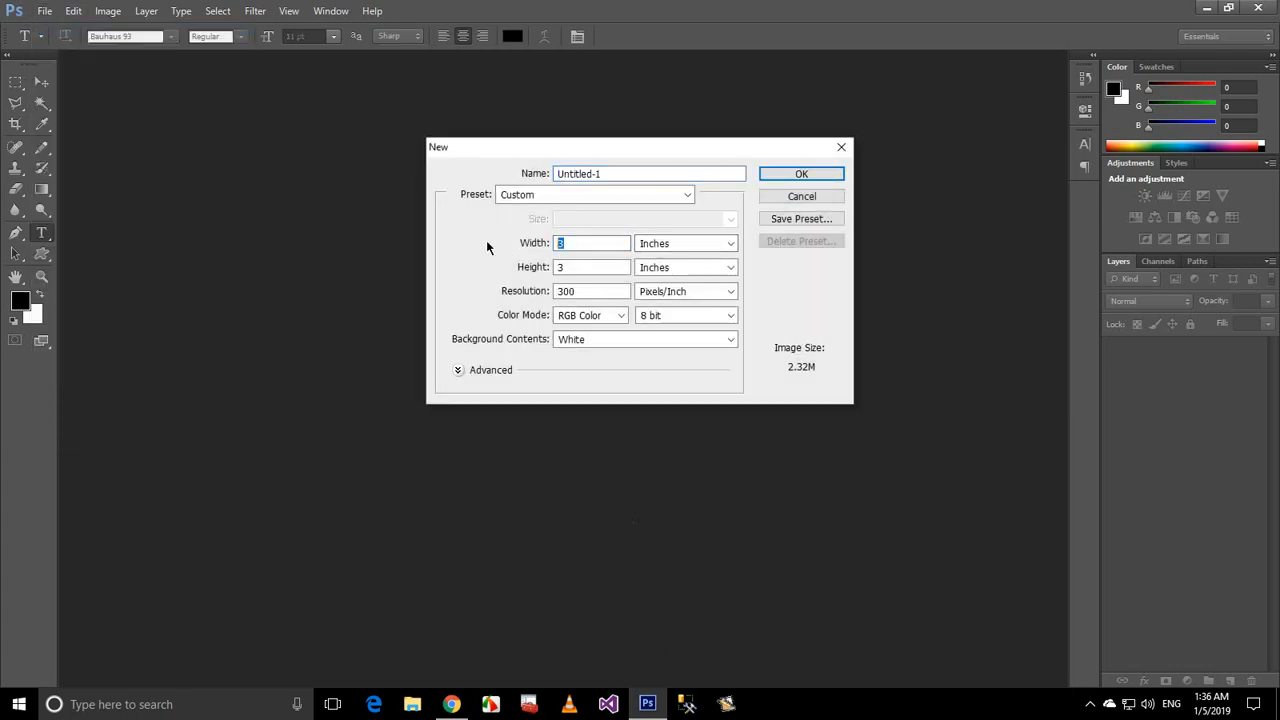
pyautogui.write('5')
pyautogui.press('Tab')
pyautogui.press('Tab')
pyautogui.write('5')
pyautogui.click(795, 173)
# - Add the text "syed i,t solutinos" in the upper half of the canvas
pyautogui.click(428, 299)
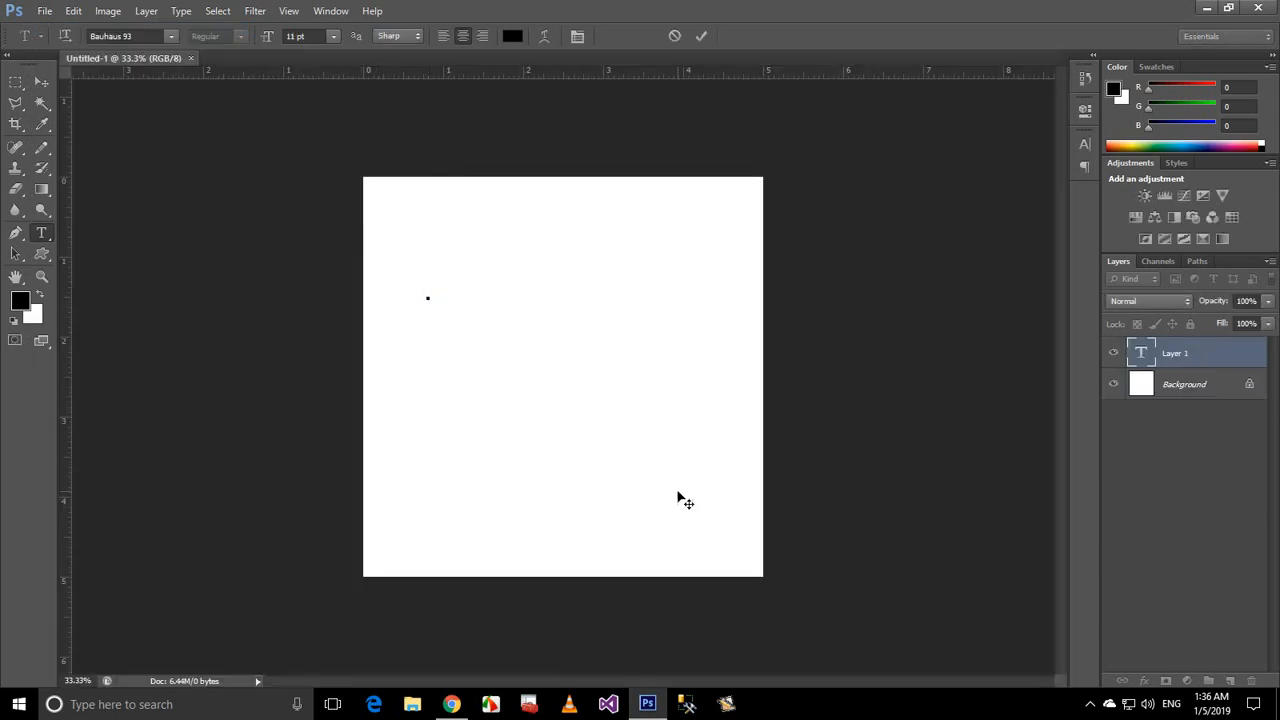
pyautogui.write('syed i.')
pyautogui.write('t ')
pyautogui.write('solutinos')
# - Change the font of the whole text to 3M Trislan
pyautogui.hotkey('ctrl', 'a')
pyautogui.click(137, 36)
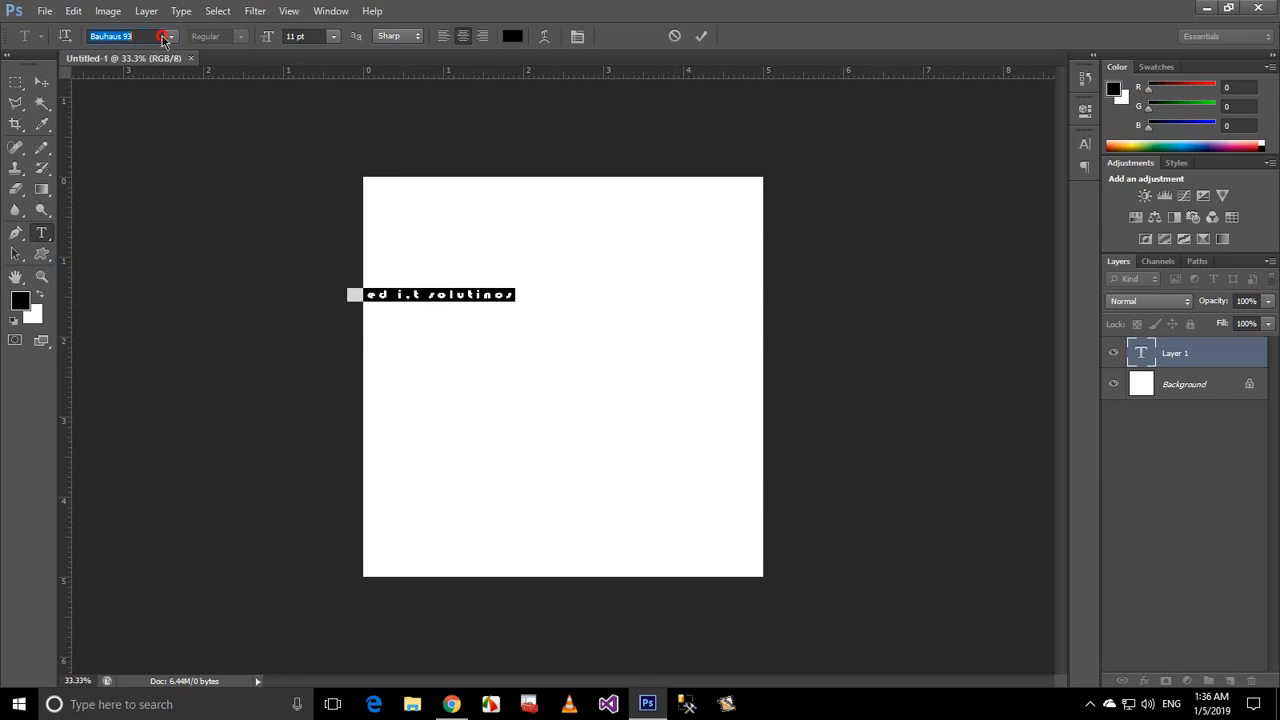
pyautogui.click(171, 37)
pyautogui.scroll(3, 240, 214)
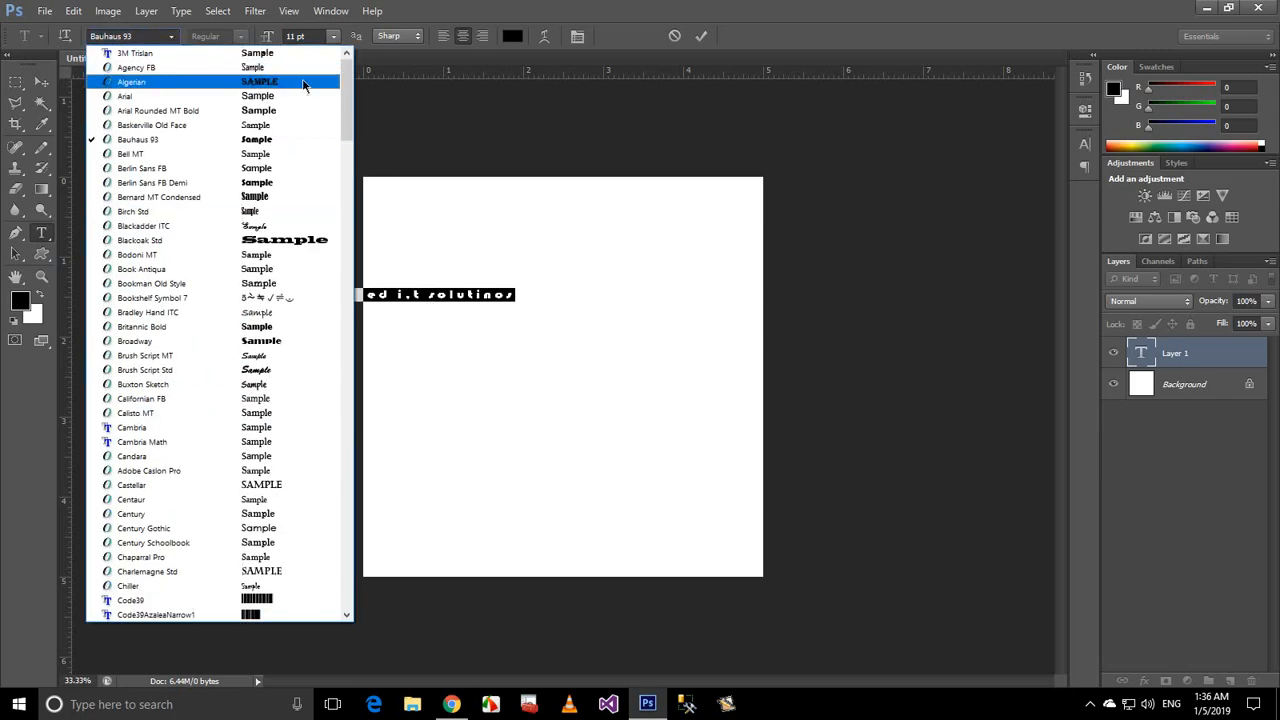
pyautogui.click(160, 53)
pyautogui.click(41, 81)
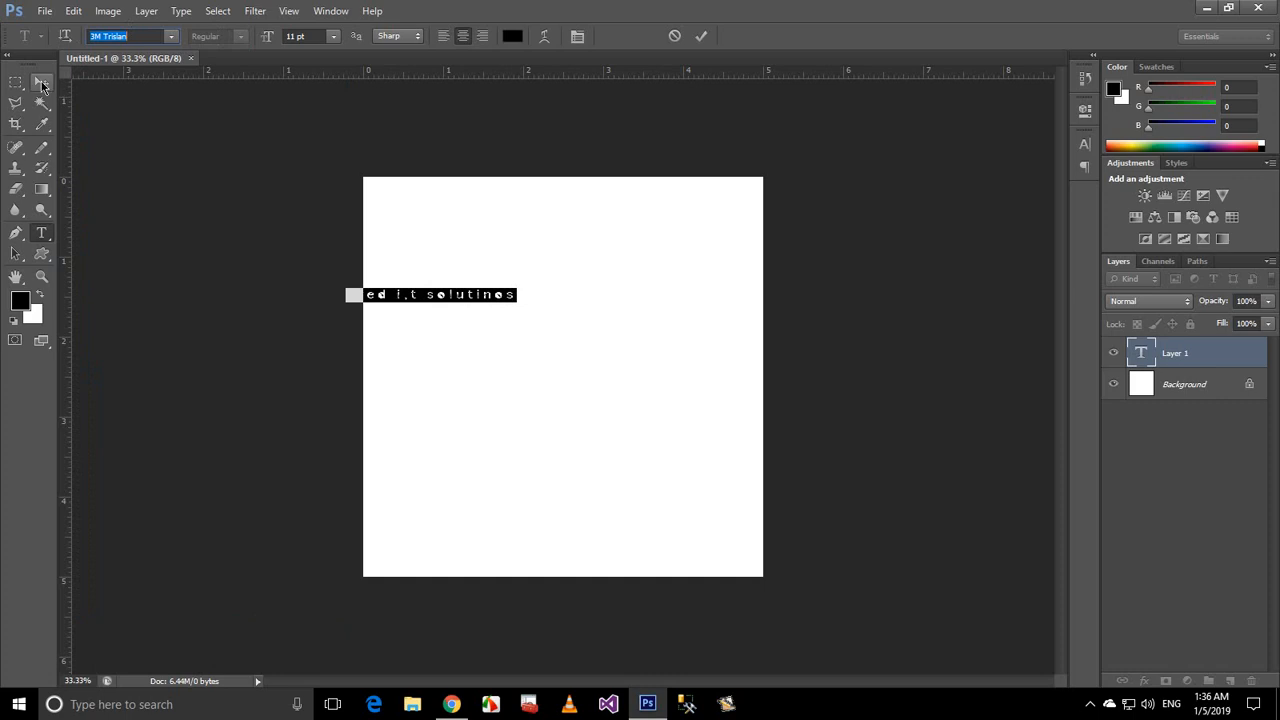
# - Set the text size to 18 pt and reposition the text so it fits centred across the canvas
pyautogui.press('t')
pyautogui.click(437, 290)
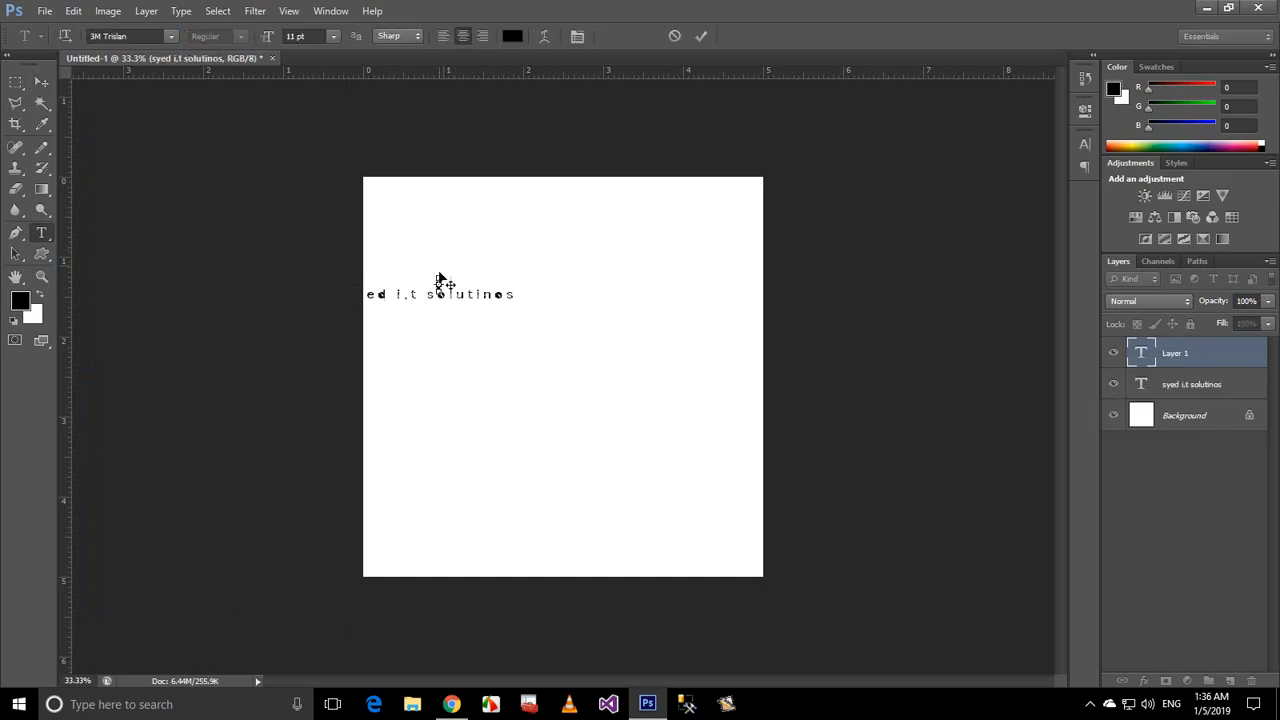
pyautogui.click(440, 295)
pyautogui.hotkey('ctrl', 'a')
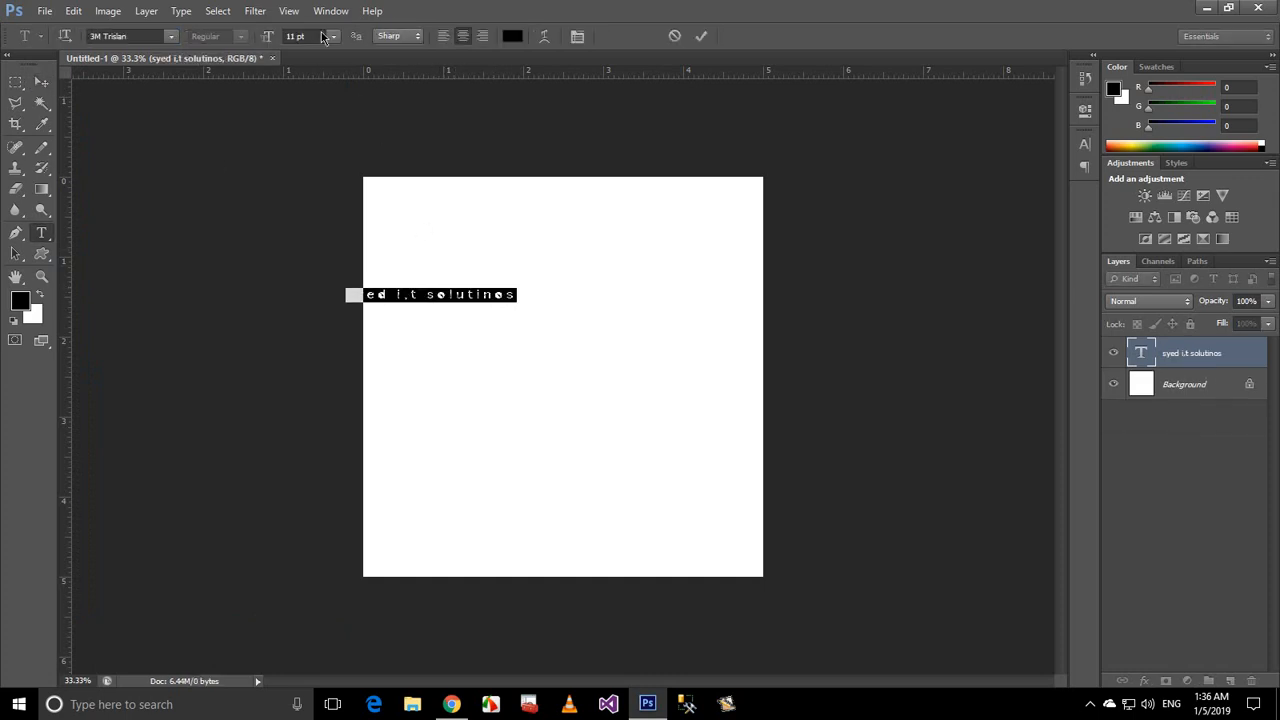
pyautogui.click(333, 36)
pyautogui.click(330, 289)
pyautogui.click(333, 38)
pyautogui.click(320, 201)
pyautogui.click(44, 80)
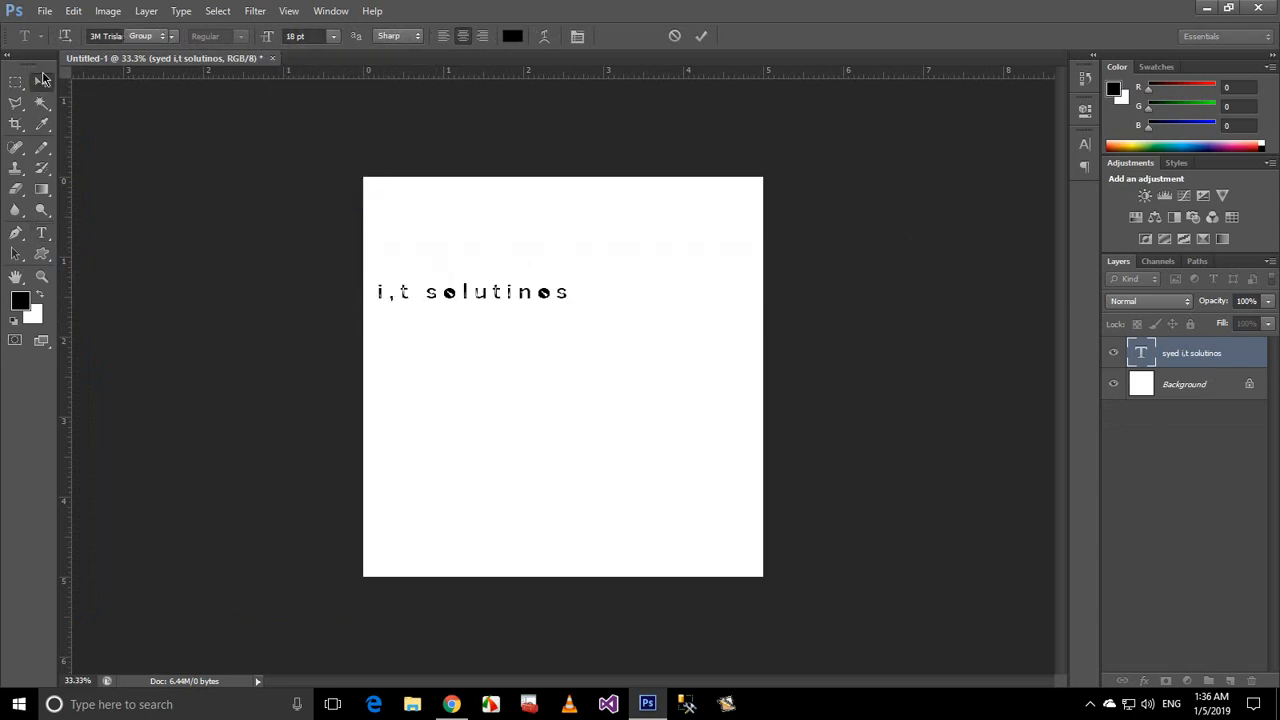
pyautogui.moveTo(386, 268); pyautogui.dragTo(520, 274)
# - Apply a text warp with the Arc style to the "syed i,t solutinos" text
pyautogui.doubleClick(517, 300)
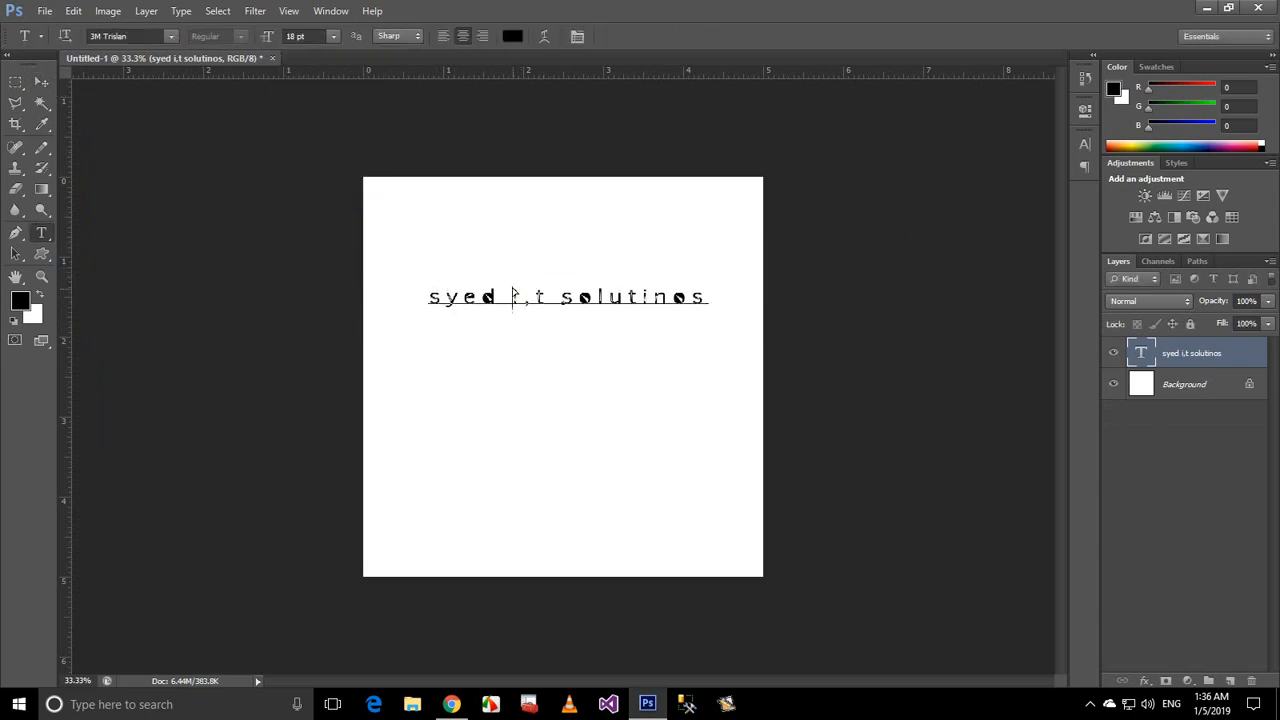
pyautogui.hotkey('ctrl', 'a')
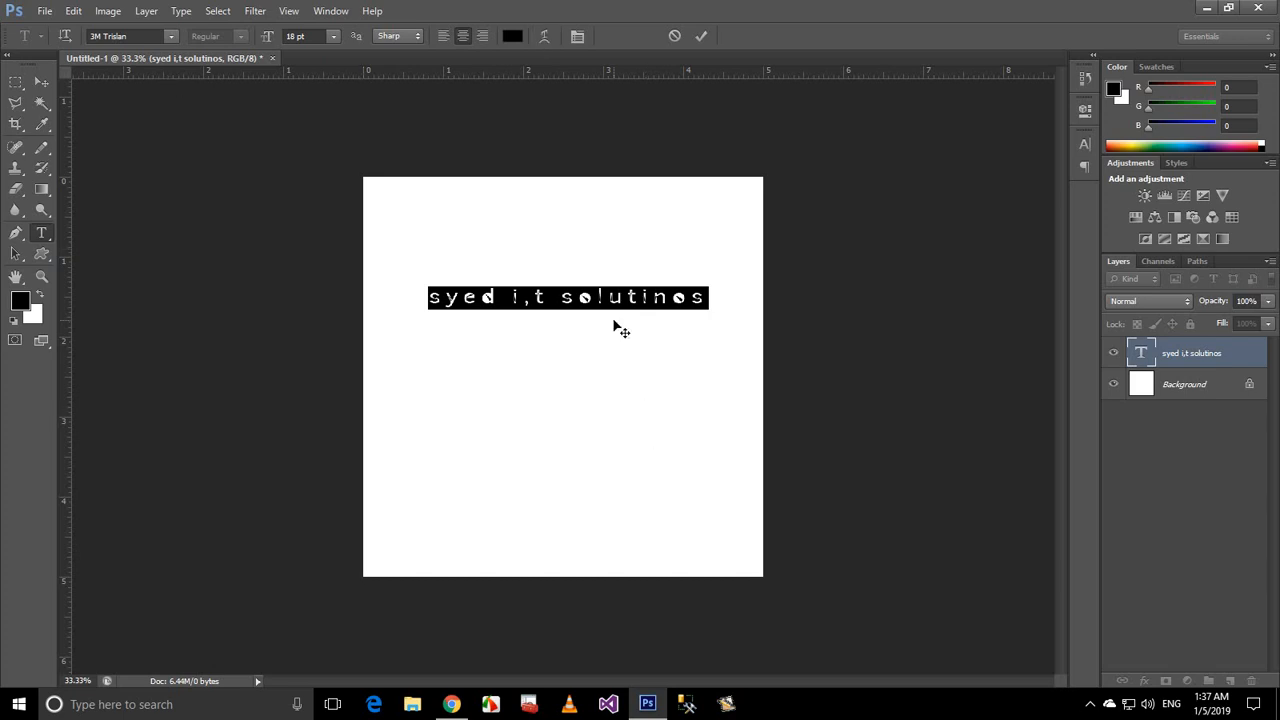
pyautogui.click(581, 296)
pyautogui.click(449, 297)
pyautogui.click(507, 299)
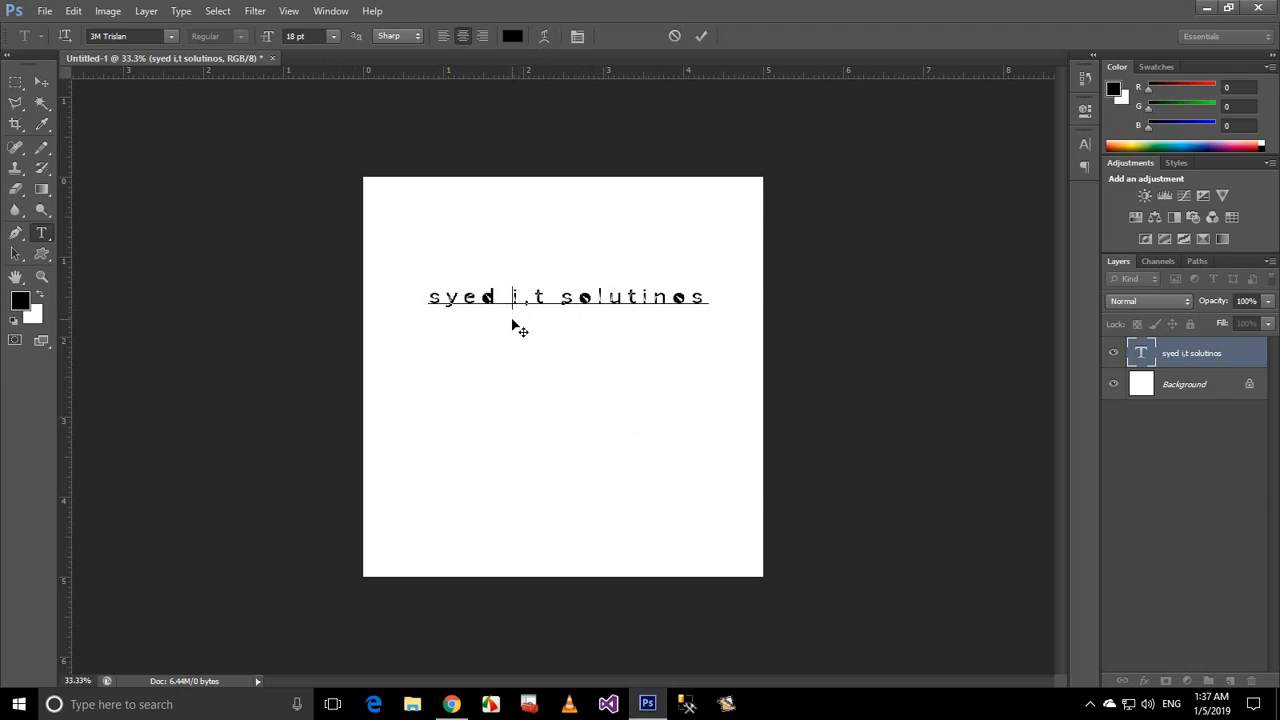
pyautogui.click(552, 42)
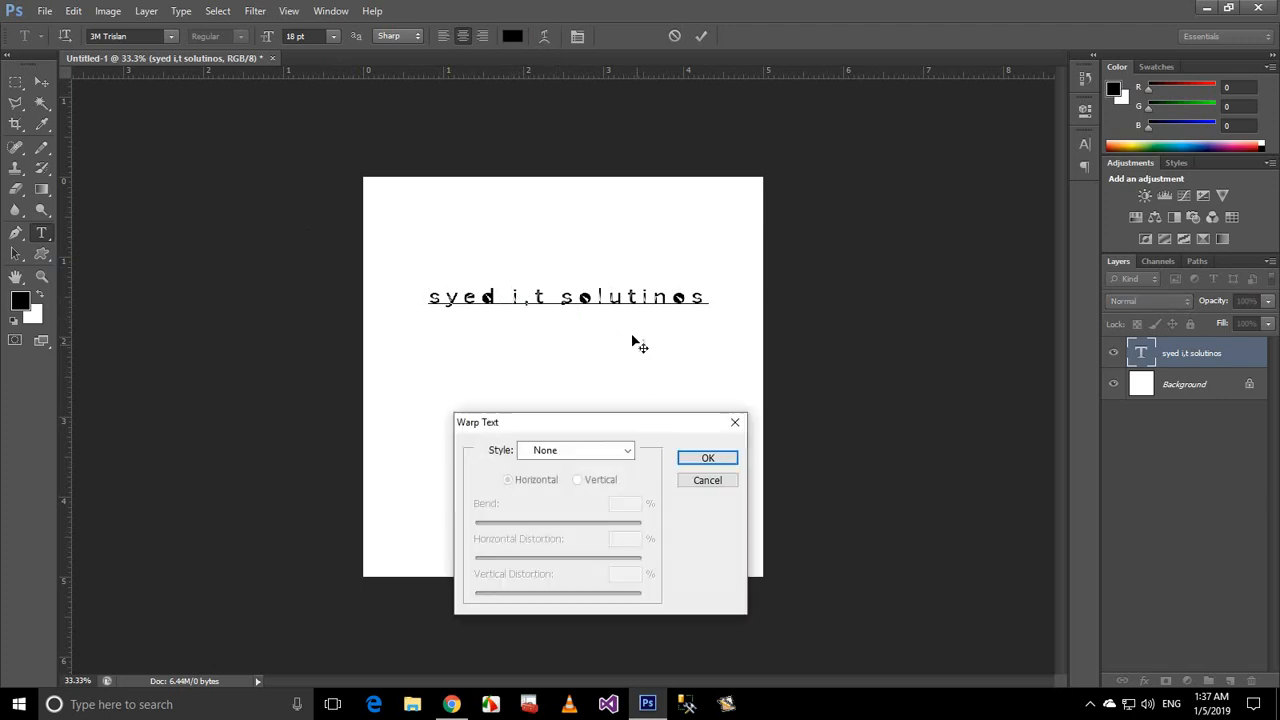
pyautogui.moveTo(640, 426); pyautogui.dragTo(660, 390)
pyautogui.click(648, 415)
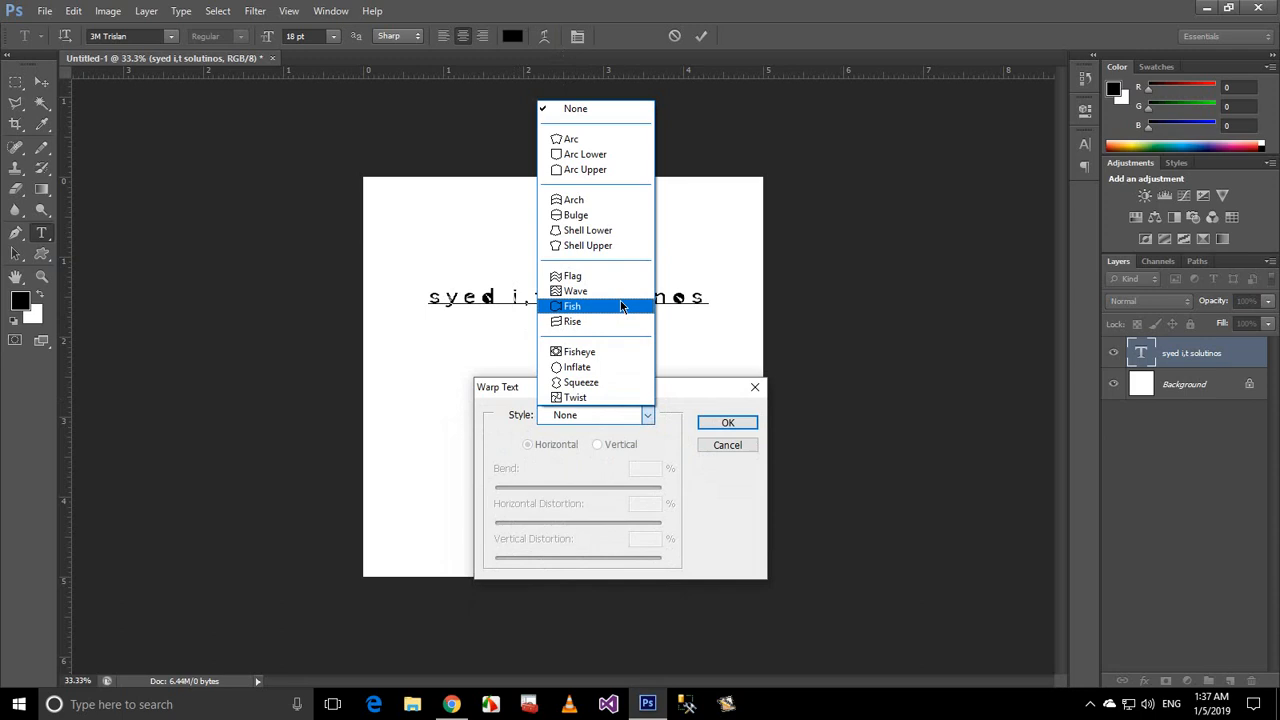
pyautogui.click(594, 141)
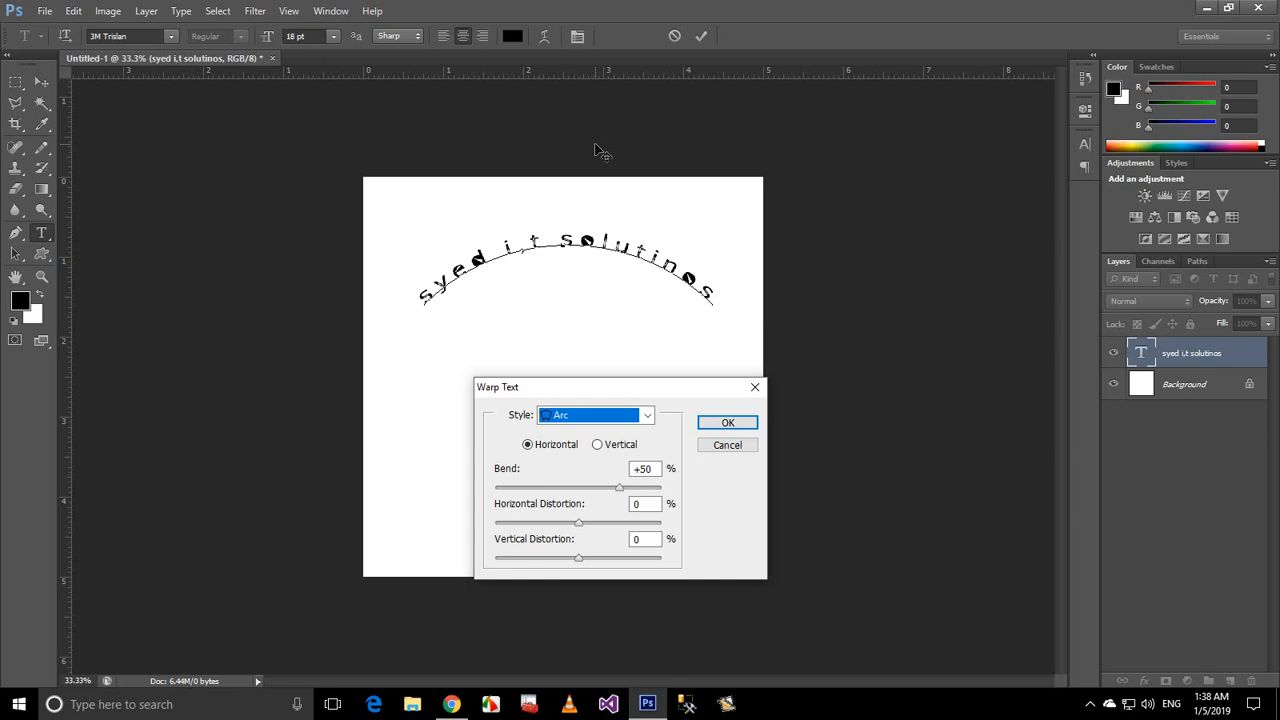
# - Try a horizontal distortion of -100% on the Arc warp and reset it to 0%
pyautogui.moveTo(601, 386); pyautogui.dragTo(620, 398)
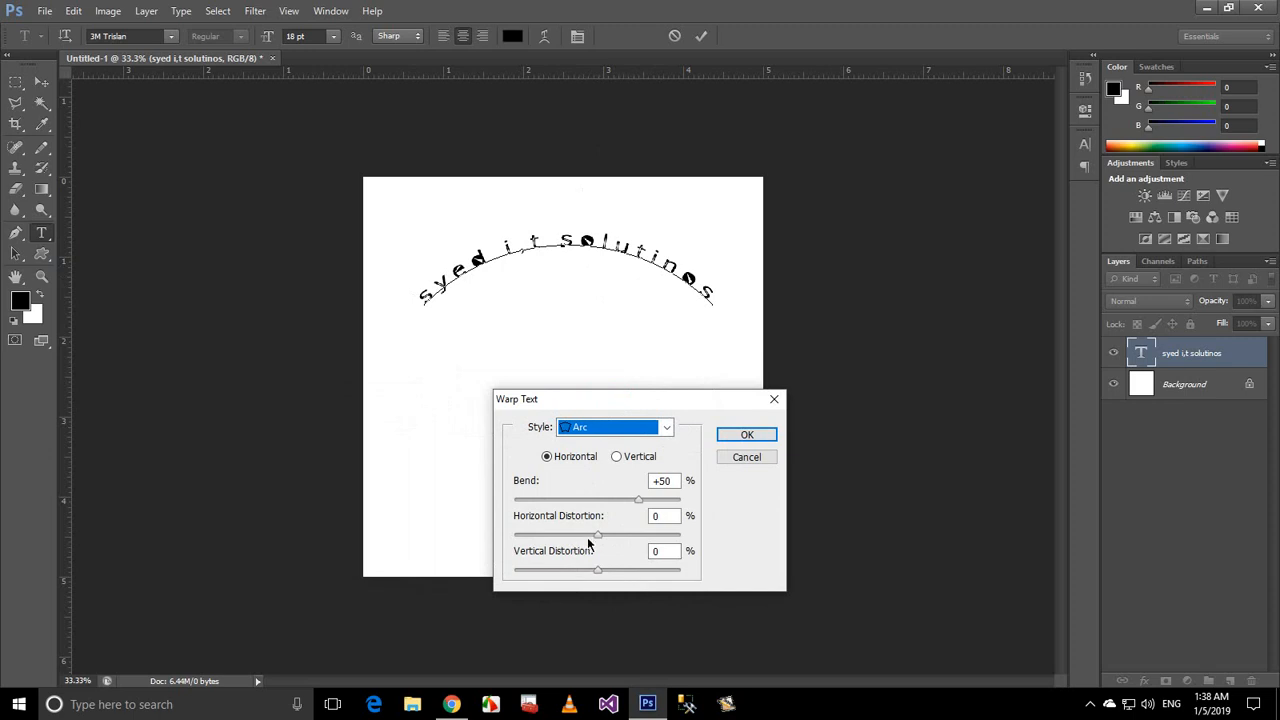
pyautogui.moveTo(595, 534); pyautogui.dragTo(500, 533)
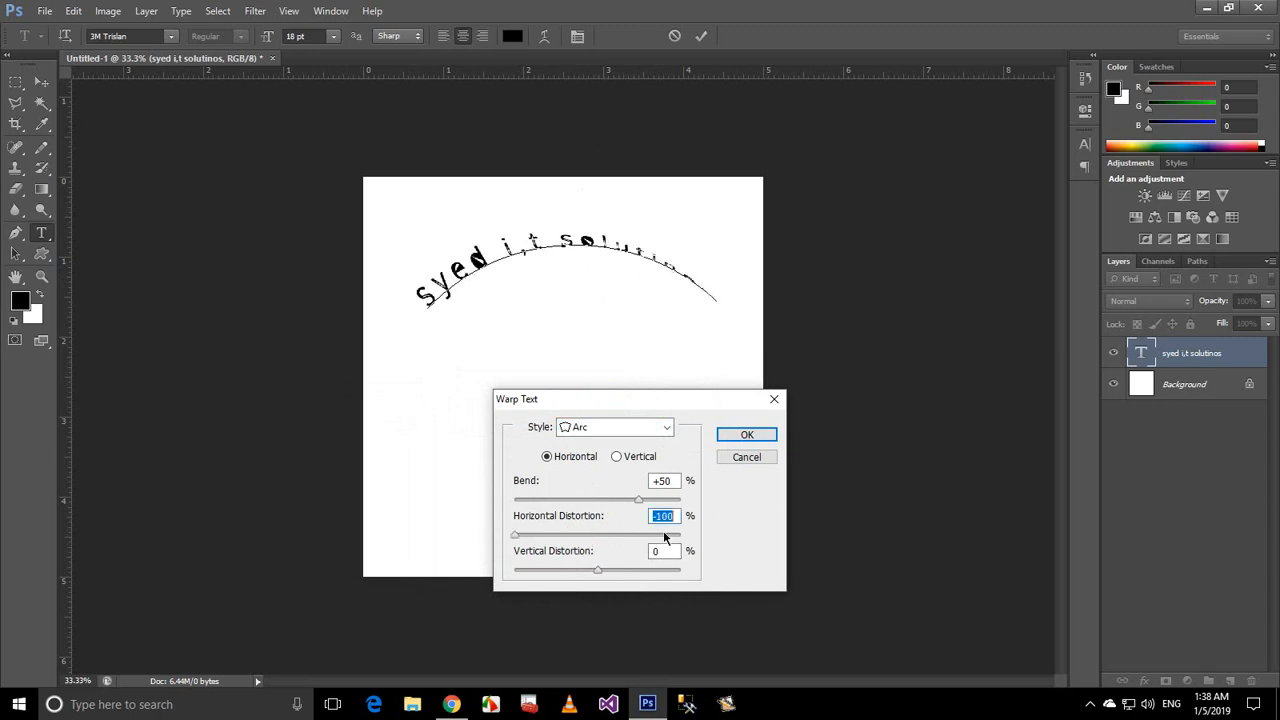
pyautogui.write('0')
# - Try the Arc warp in Vertical orientation, return to Horizontal, and set the bend to +33%
pyautogui.moveTo(638, 499)
pyautogui.mouseDown()
pyautogui.moveTo(546, 497)
pyautogui.moveTo(625, 498)
pyautogui.mouseUp()
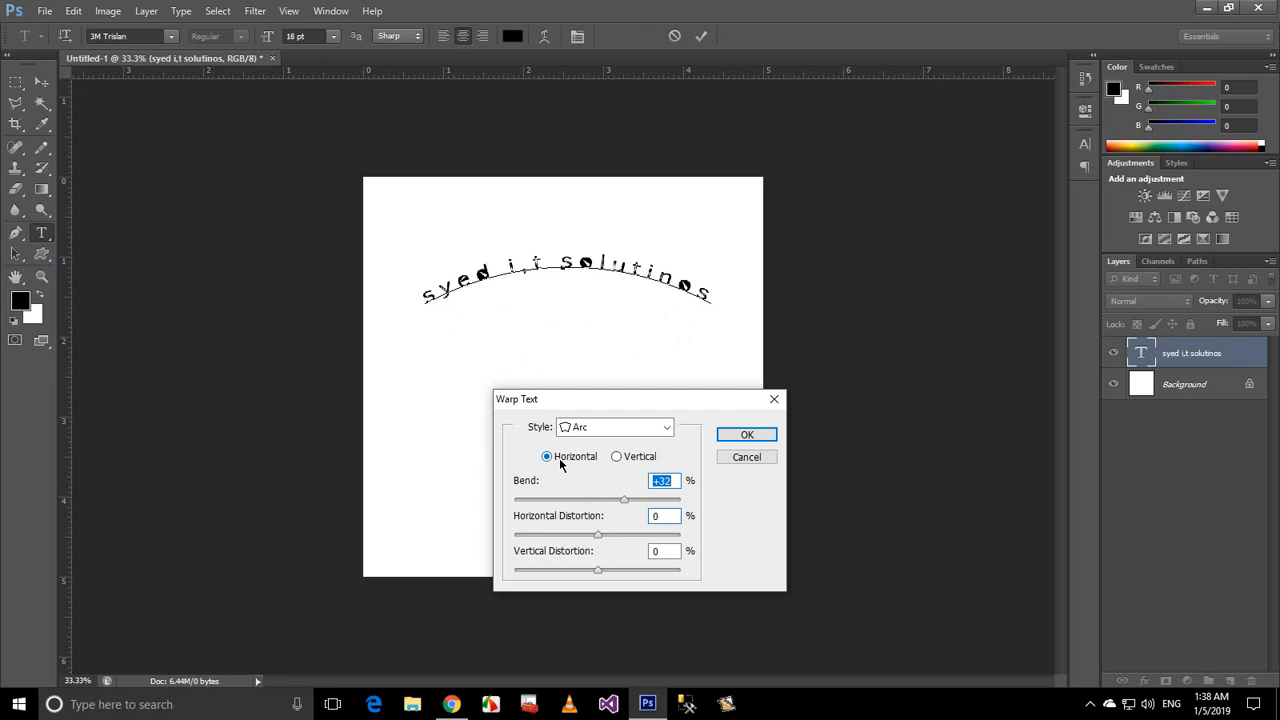
pyautogui.click(640, 460)
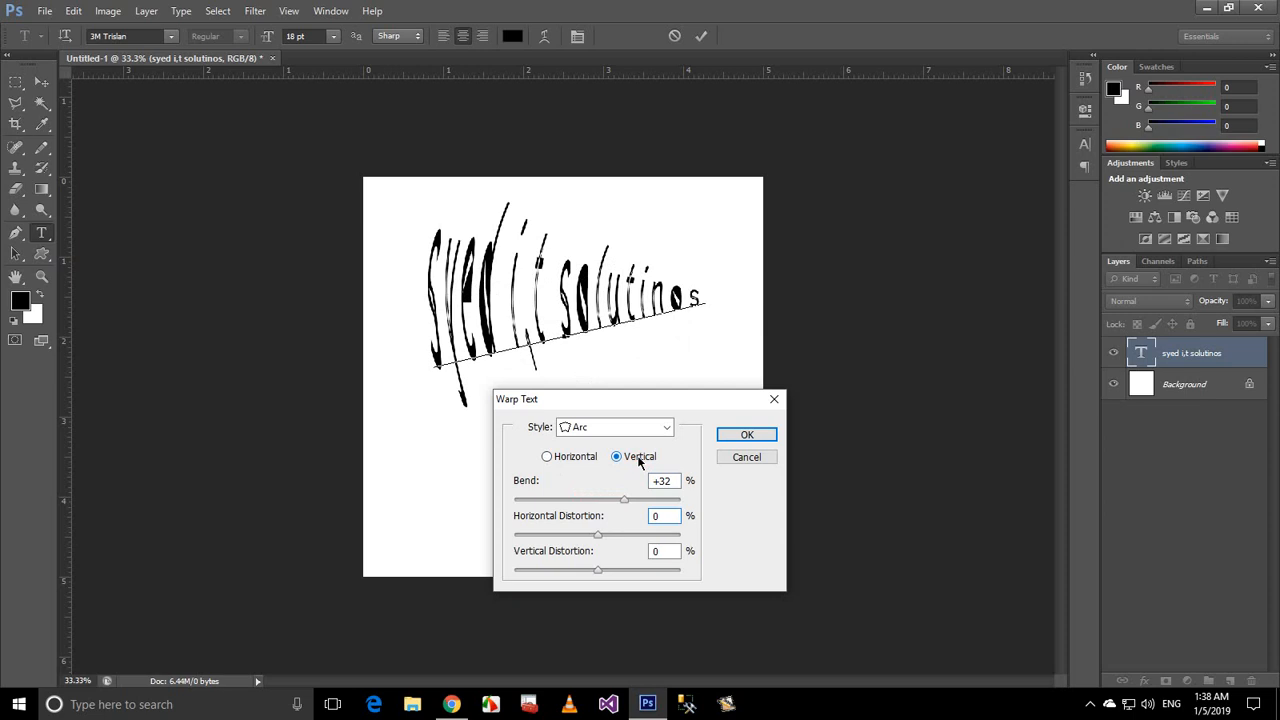
pyautogui.click(548, 456)
pyautogui.moveTo(621, 500)
pyautogui.mouseDown()
pyautogui.moveTo(677, 496)
pyautogui.moveTo(609, 486)
pyautogui.moveTo(625, 490)
pyautogui.mouseUp()
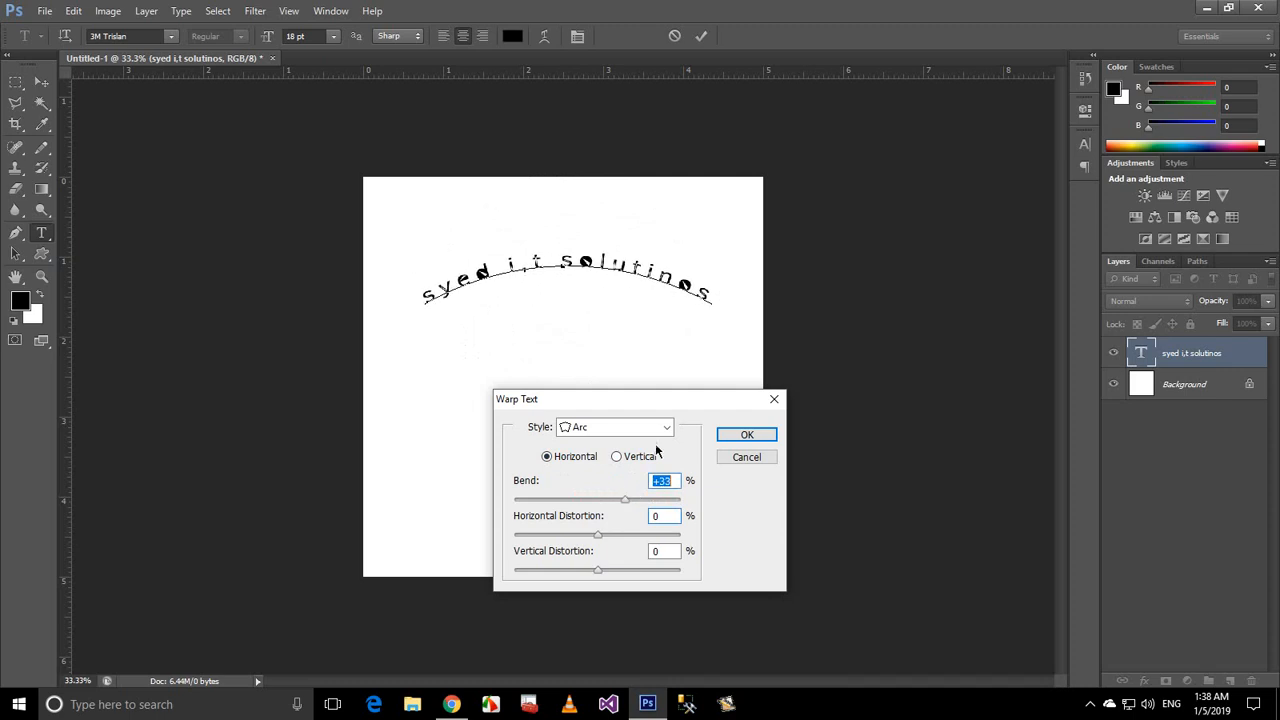
# - Try the Arc Lower, Arc Upper and Flag warp styles on the text
pyautogui.click(665, 427)
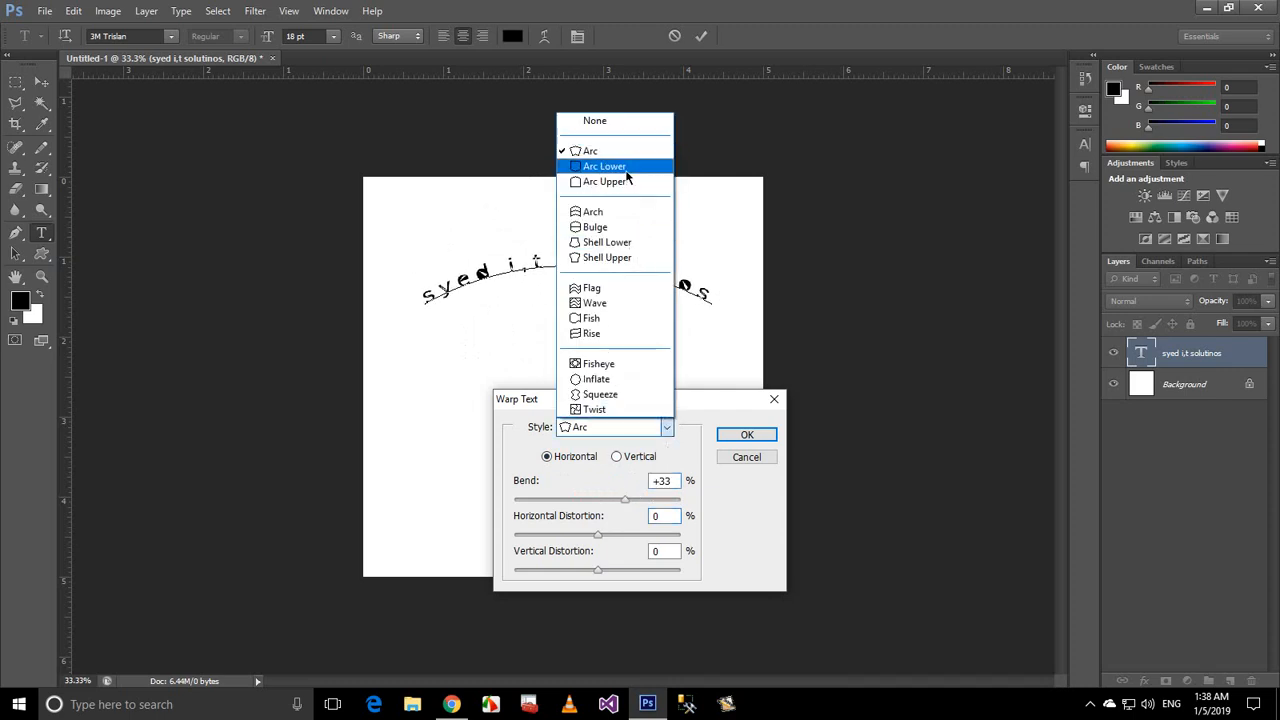
pyautogui.click(627, 169)
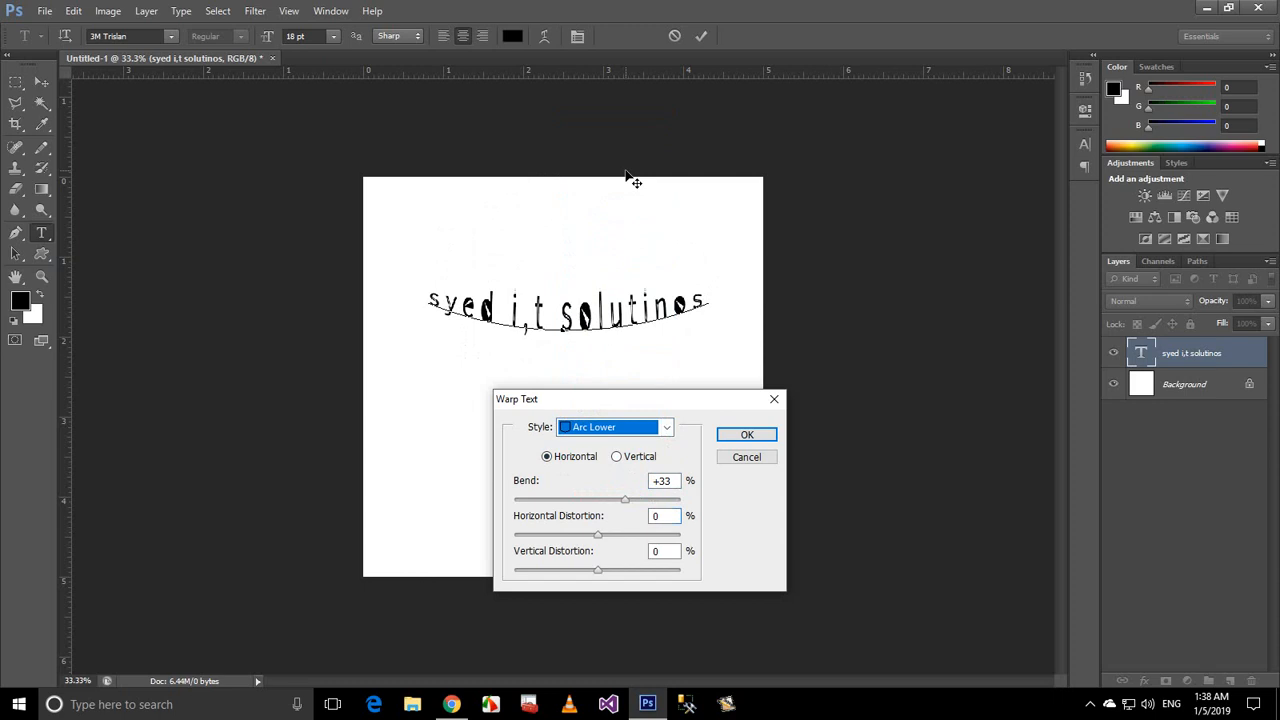
pyautogui.click(667, 428)
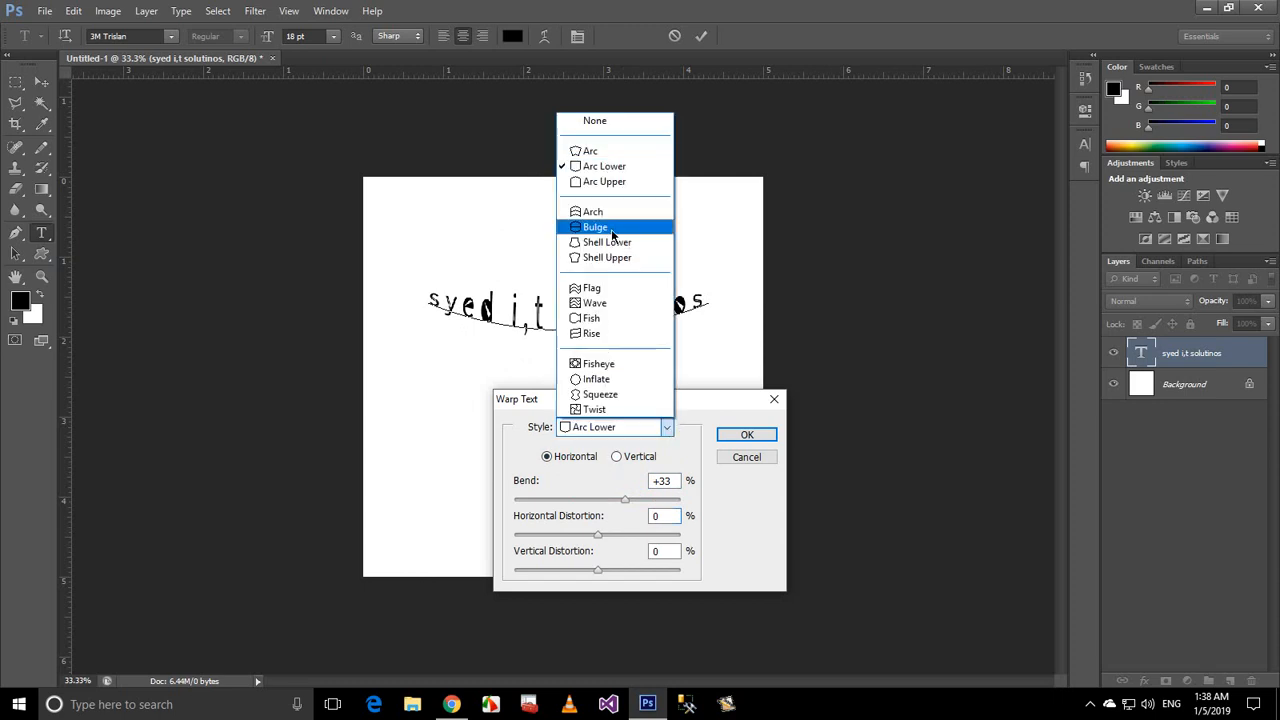
pyautogui.click(579, 190)
pyautogui.click(662, 427)
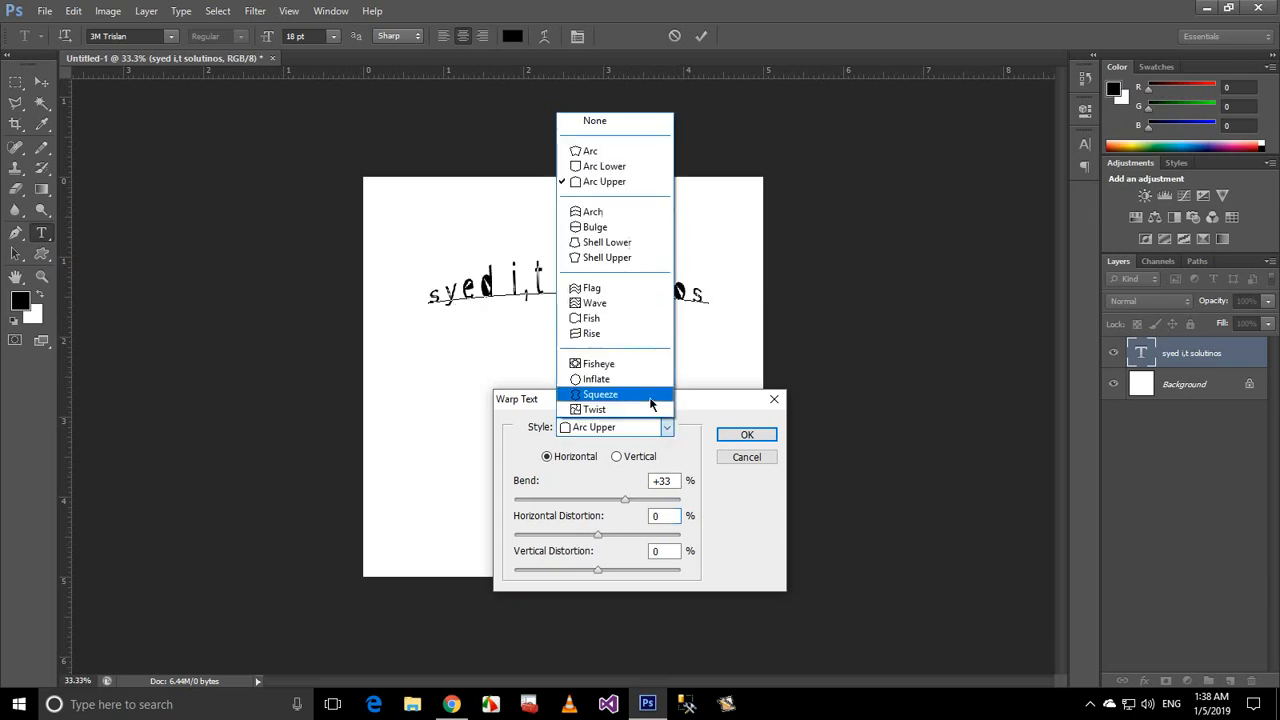
pyautogui.click(596, 287)
# - Try the Flag warp with +56% bend, +30% horizontal and -39% vertical distortion, and switch the style to Fisheye
pyautogui.click(666, 428)
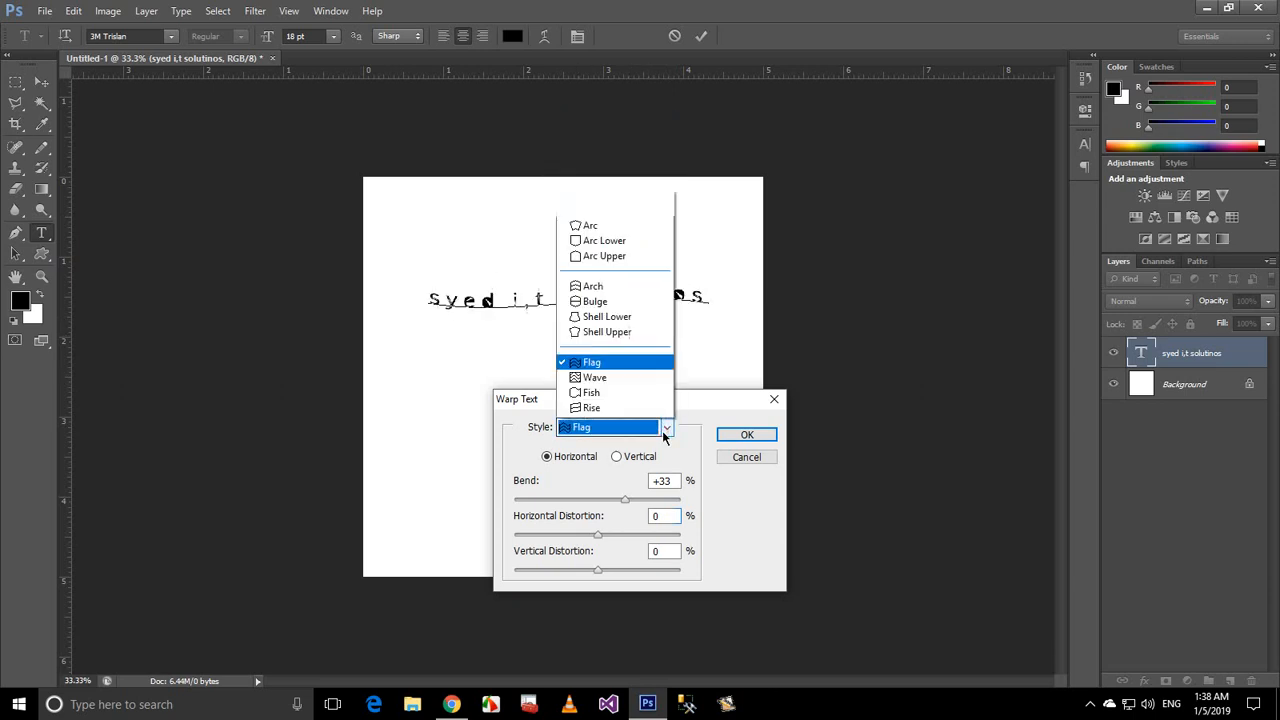
pyautogui.click(700, 497)
pyautogui.moveTo(626, 499); pyautogui.dragTo(565, 566)
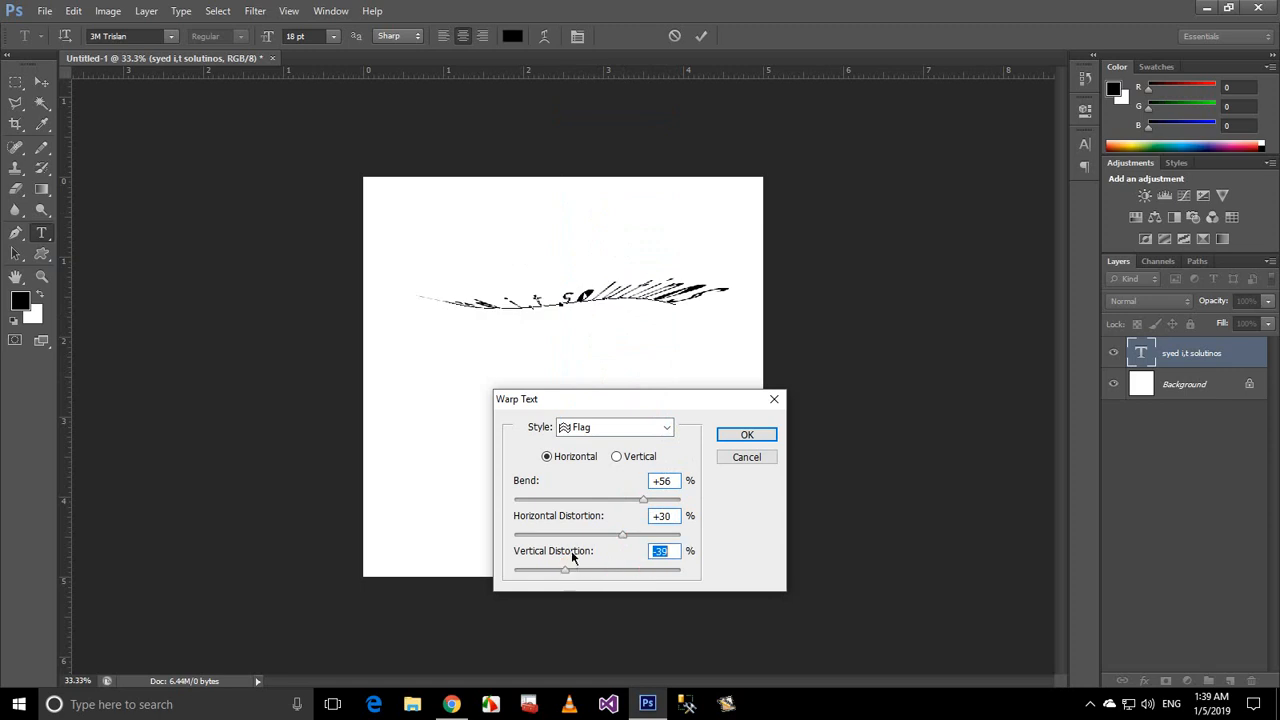
pyautogui.click(667, 427)
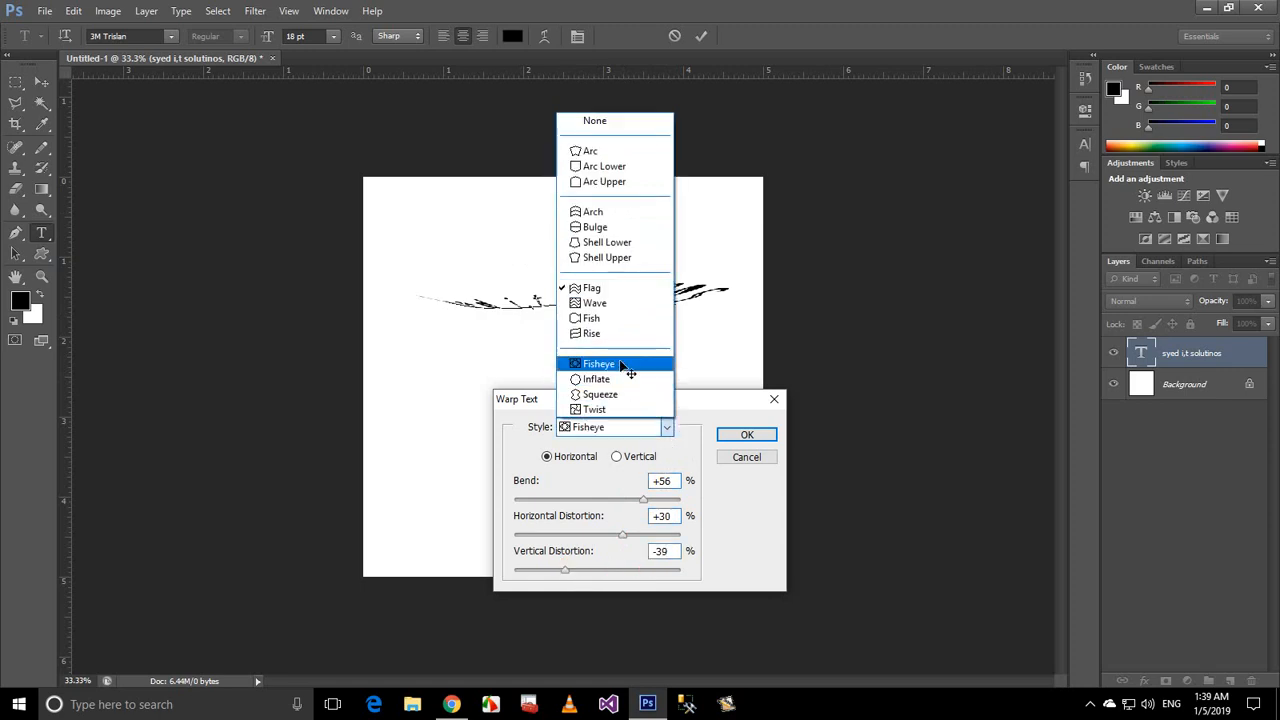
pyautogui.click(626, 368)
# - Set the warp style back to Arc and the vertical distortion to 0%
pyautogui.click(665, 427)
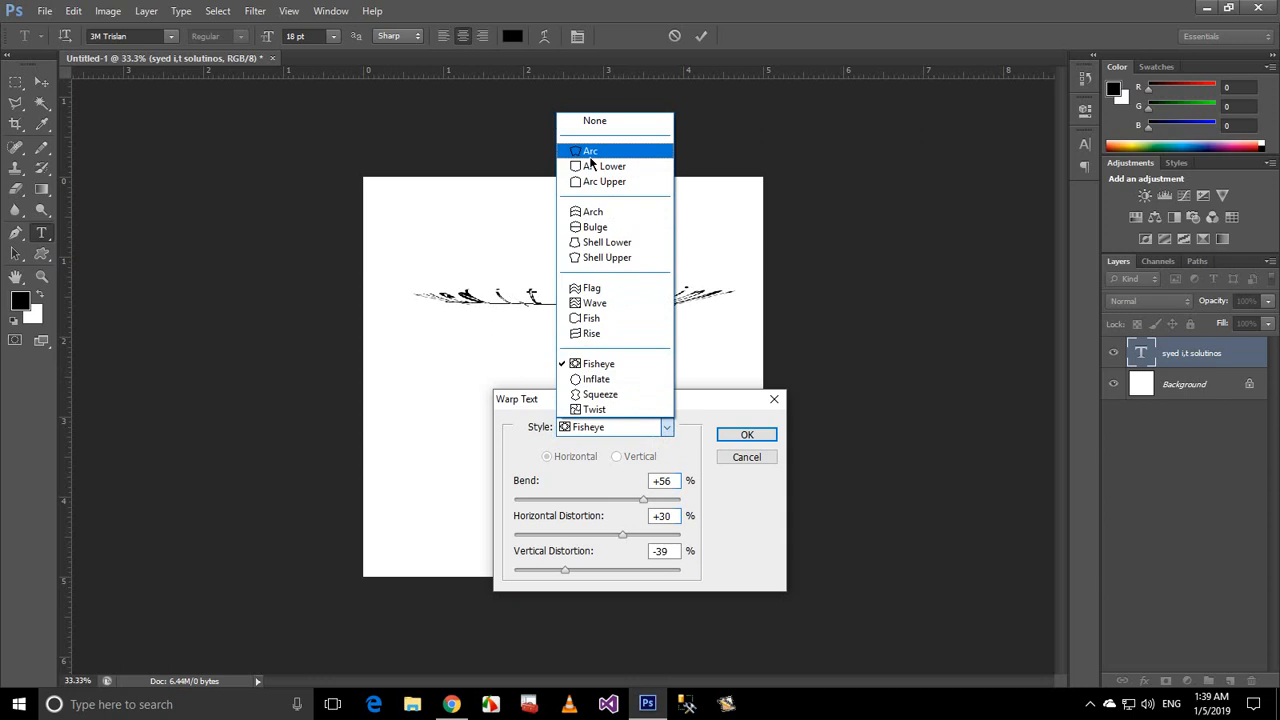
pyautogui.click(590, 153)
pyautogui.click(667, 427)
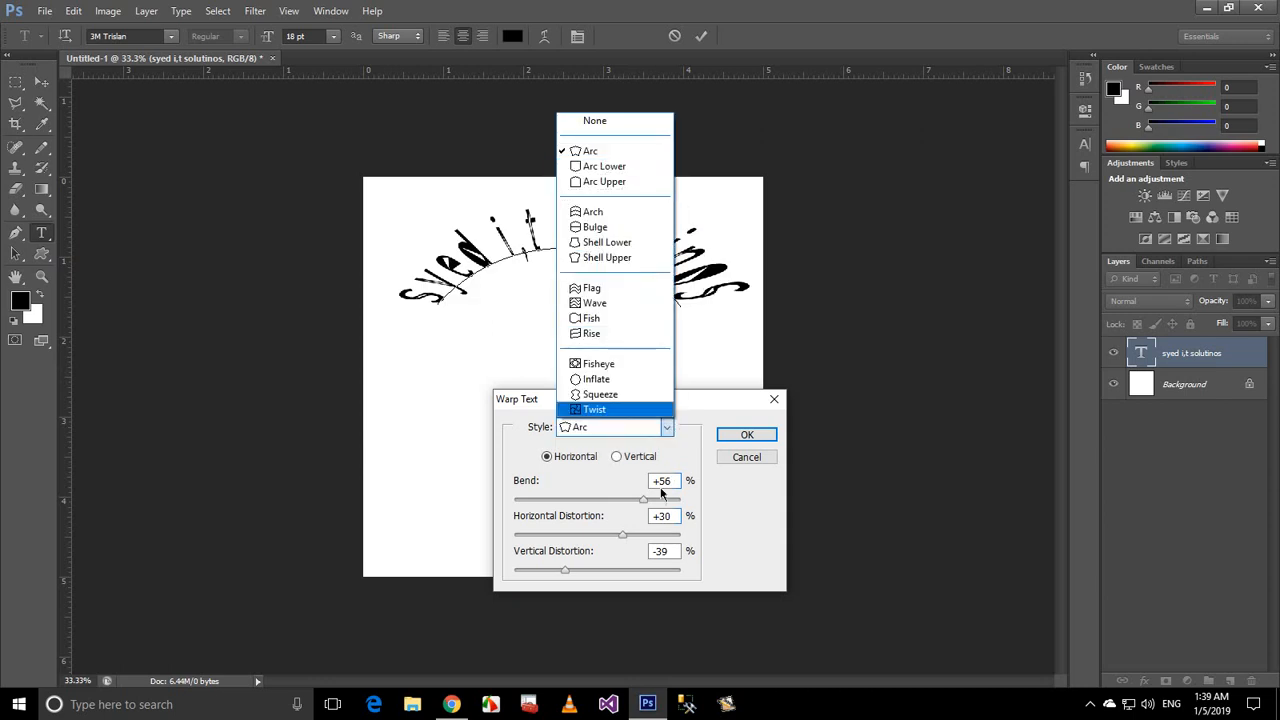
pyautogui.click(572, 567)
pyautogui.moveTo(675, 551); pyautogui.dragTo(608, 549)
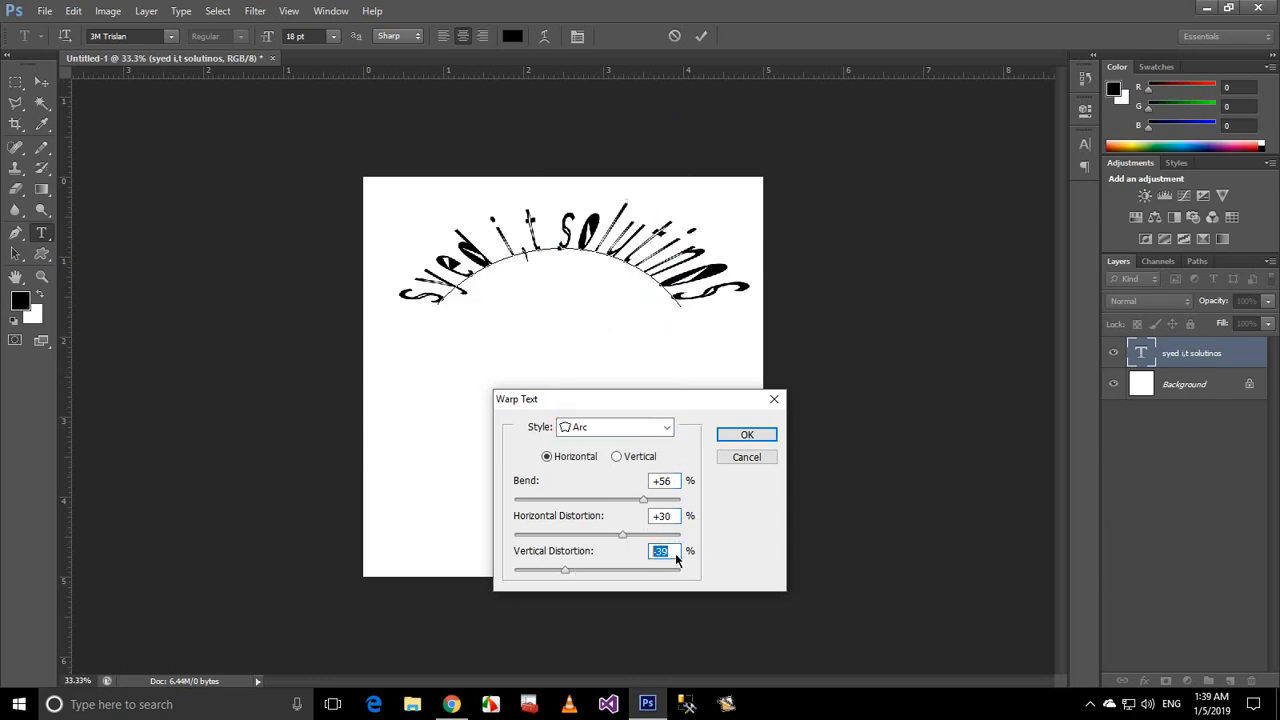
pyautogui.write('0')
# - Set the Arc warp's horizontal distortion to 0% and its bend to +45%, and apply the warp
pyautogui.moveTo(668, 482); pyautogui.dragTo(609, 474)
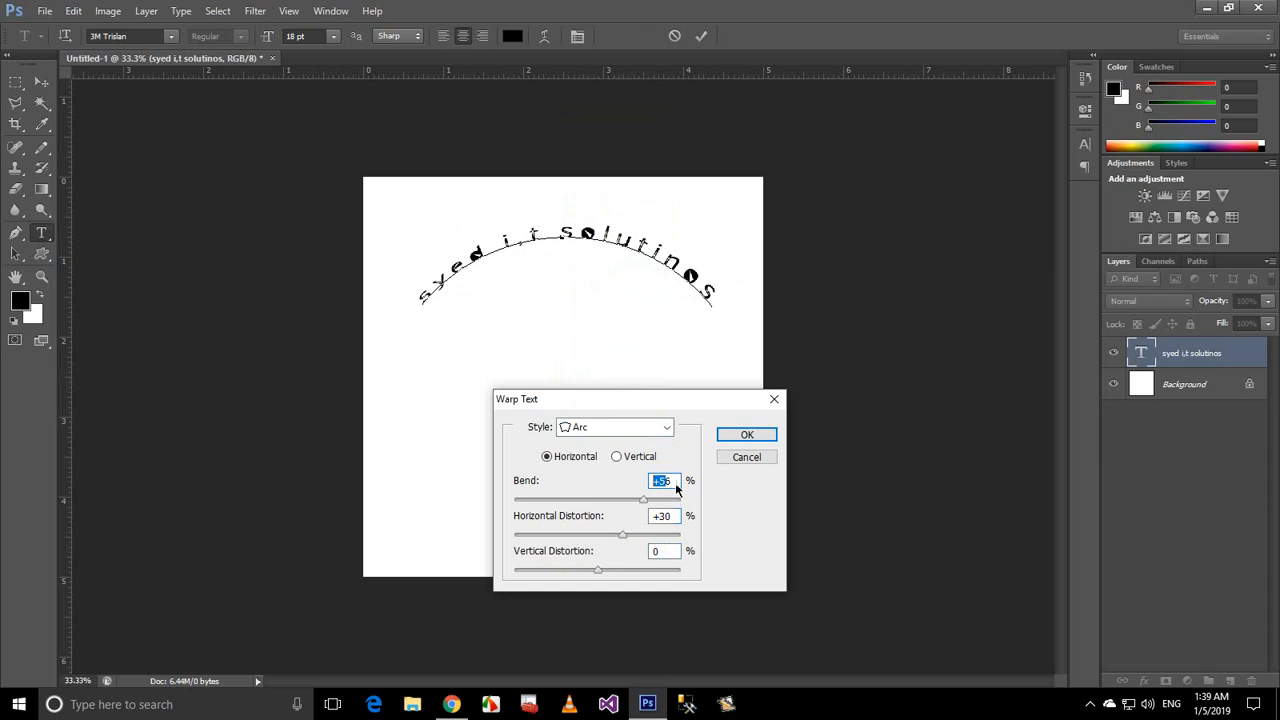
pyautogui.write('0')
pyautogui.moveTo(650, 499); pyautogui.dragTo(631, 502)
pyautogui.click(661, 516)
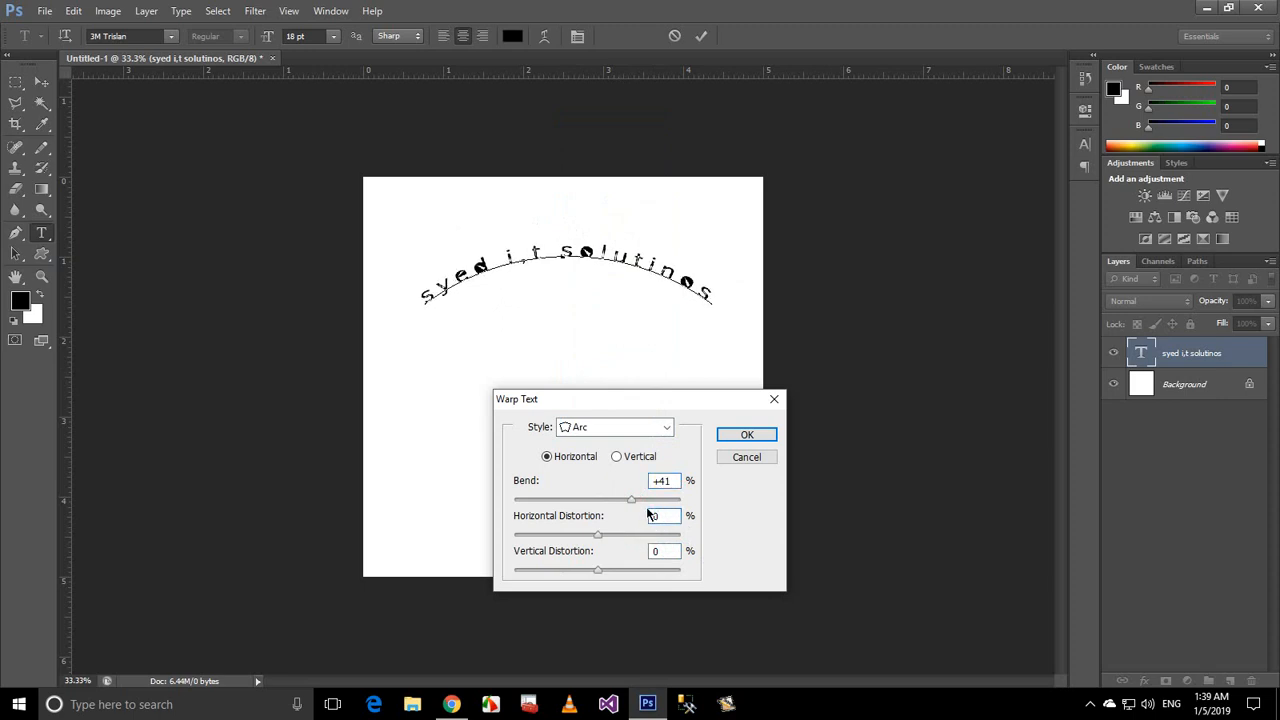
pyautogui.moveTo(633, 508); pyautogui.dragTo(635, 504)
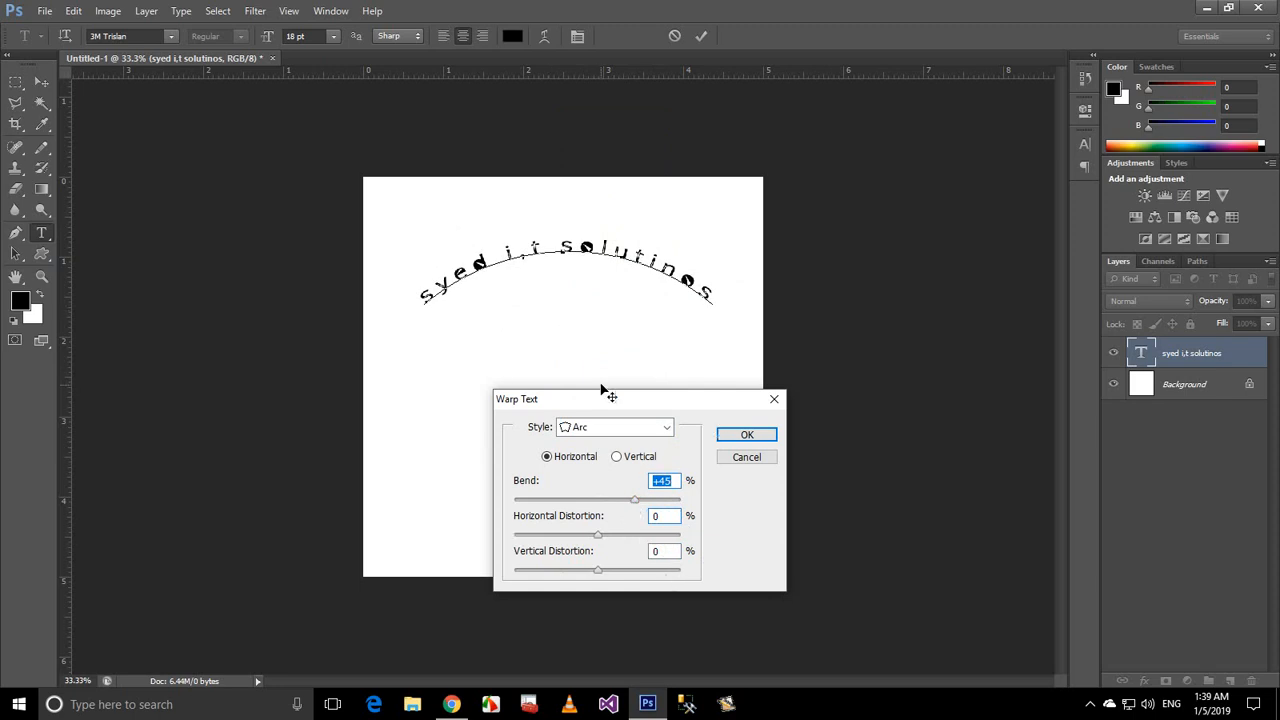
pyautogui.moveTo(602, 396); pyautogui.dragTo(524, 366)
pyautogui.click(669, 404)
# - Change the colour of the whole arched text to bright red
pyautogui.click(544, 237)
pyautogui.hotkey('ctrl', 'a')
pyautogui.click(544, 237)
pyautogui.hotkey('ctrl', 'a')
pyautogui.click(511, 36)
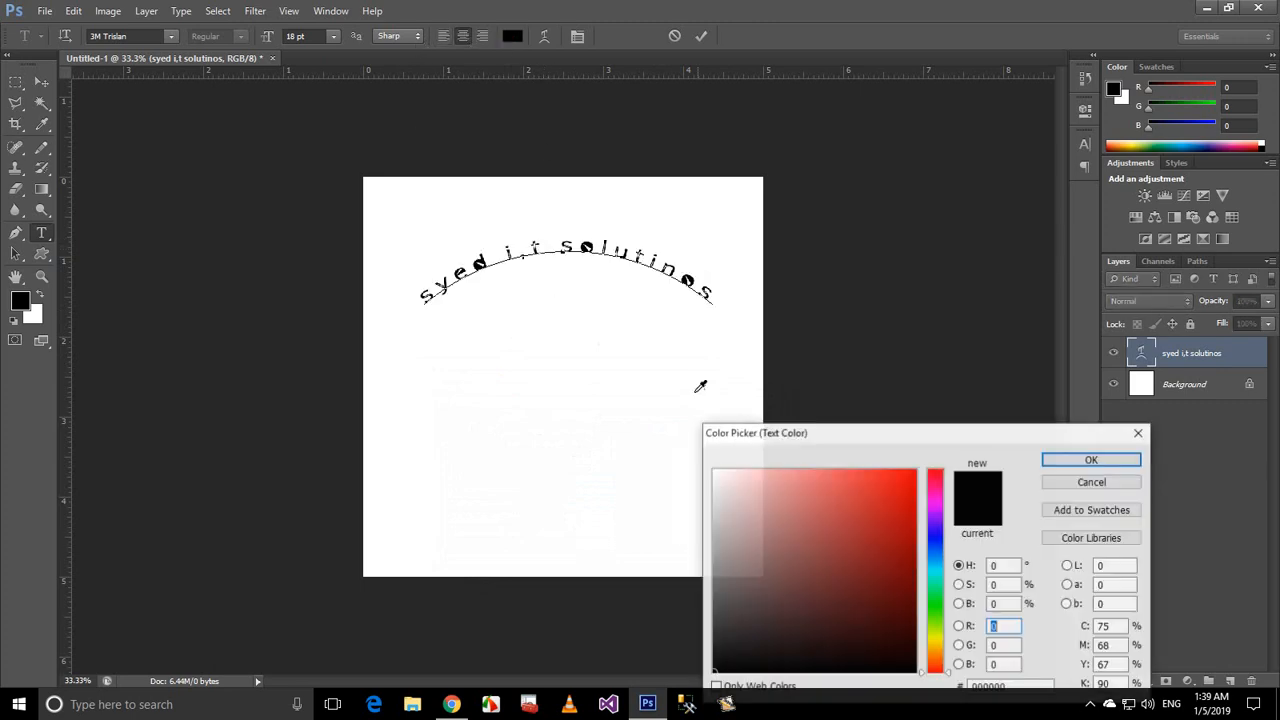
pyautogui.click(917, 466)
pyautogui.click(1078, 458)
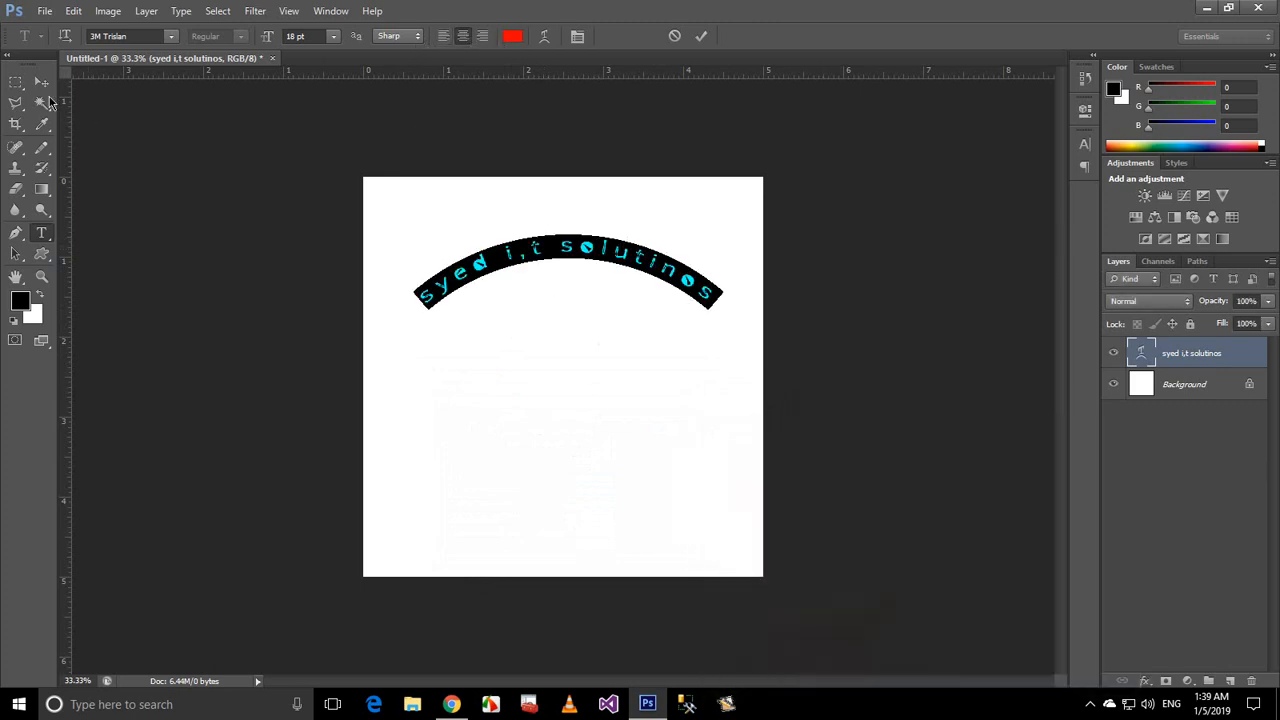
# - Commit the colour change and move the arched text slightly up and to the left on the canvas
pyautogui.hotkey('ctrl', 'Return')
pyautogui.press('v')
pyautogui.moveTo(617, 440); pyautogui.dragTo(609, 400)
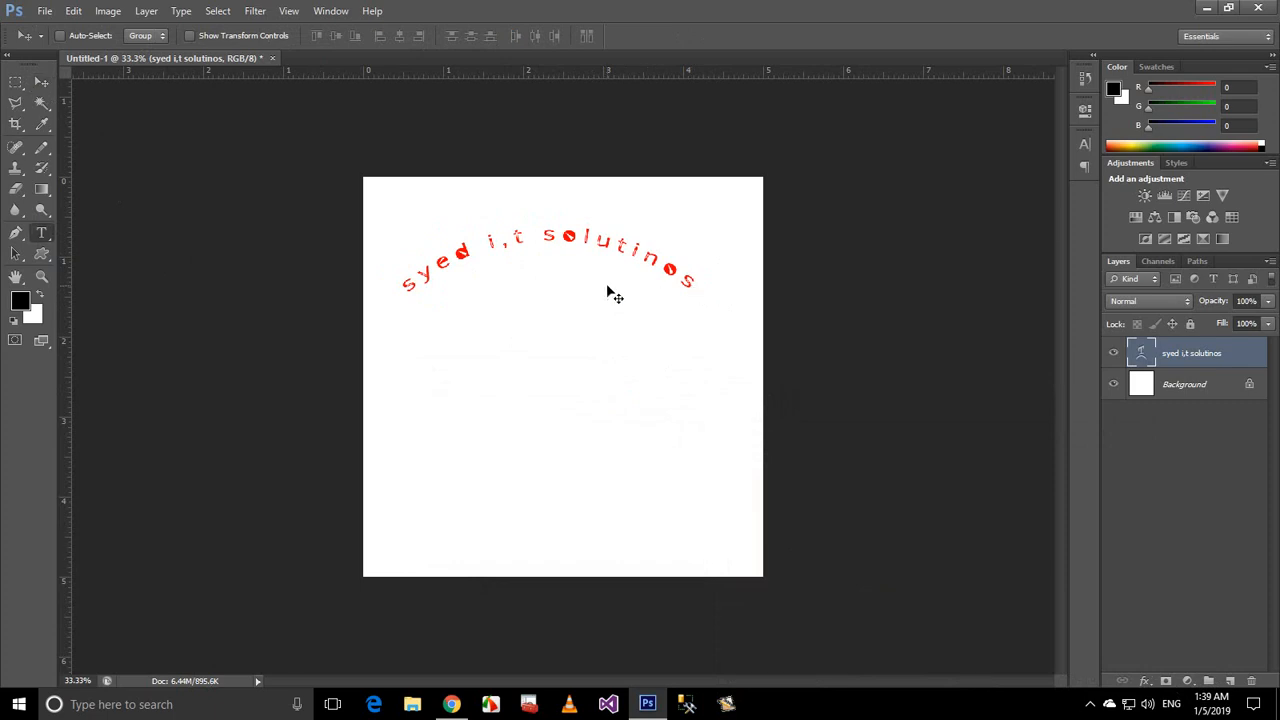
# - Check the Character settings of the arched text and select the "s" that starts "solutinos"
pyautogui.press('t')
pyautogui.tripleClick(586, 243)
pyautogui.click(601, 264)
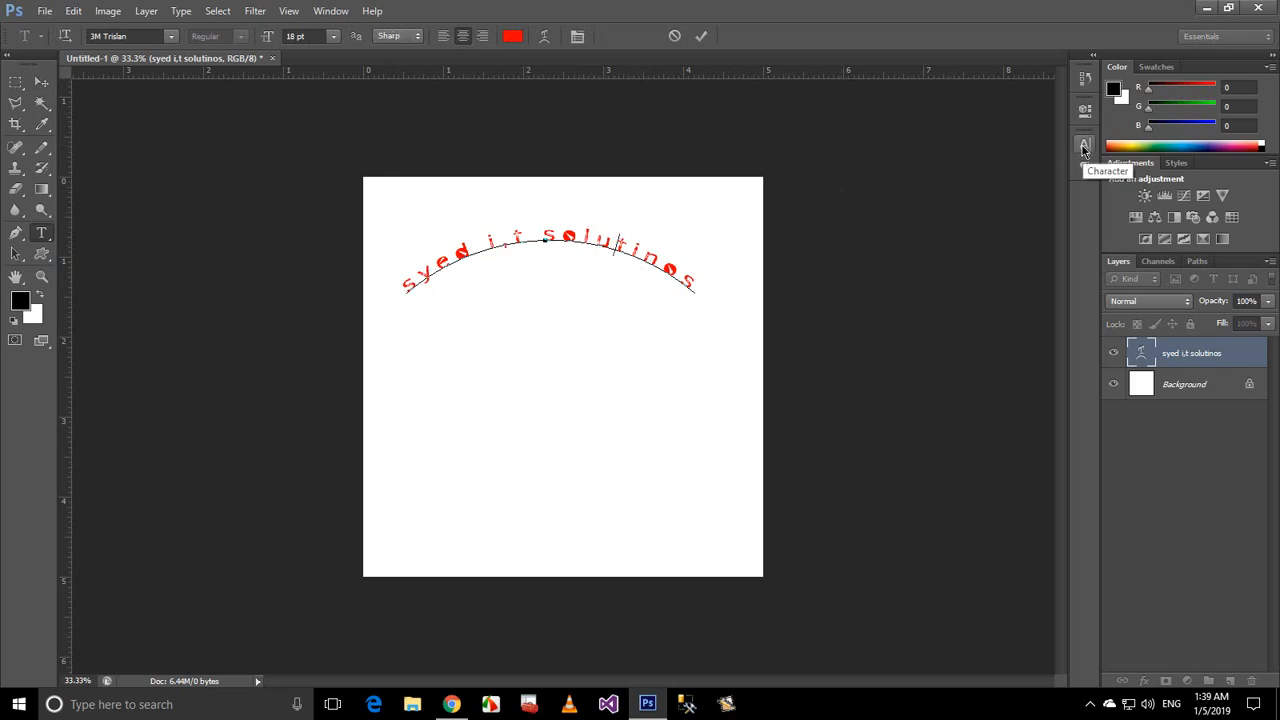
pyautogui.click(1085, 147)
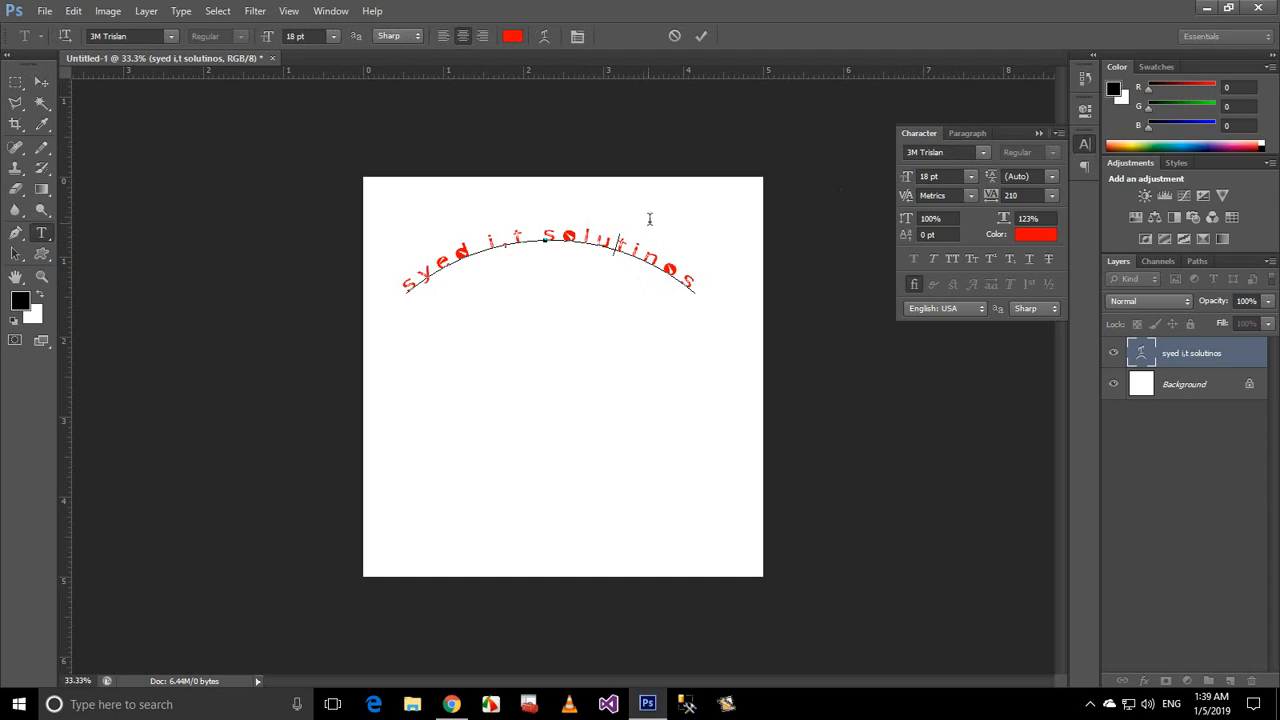
pyautogui.moveTo(557, 238); pyautogui.dragTo(543, 238)
pyautogui.click(1089, 145)
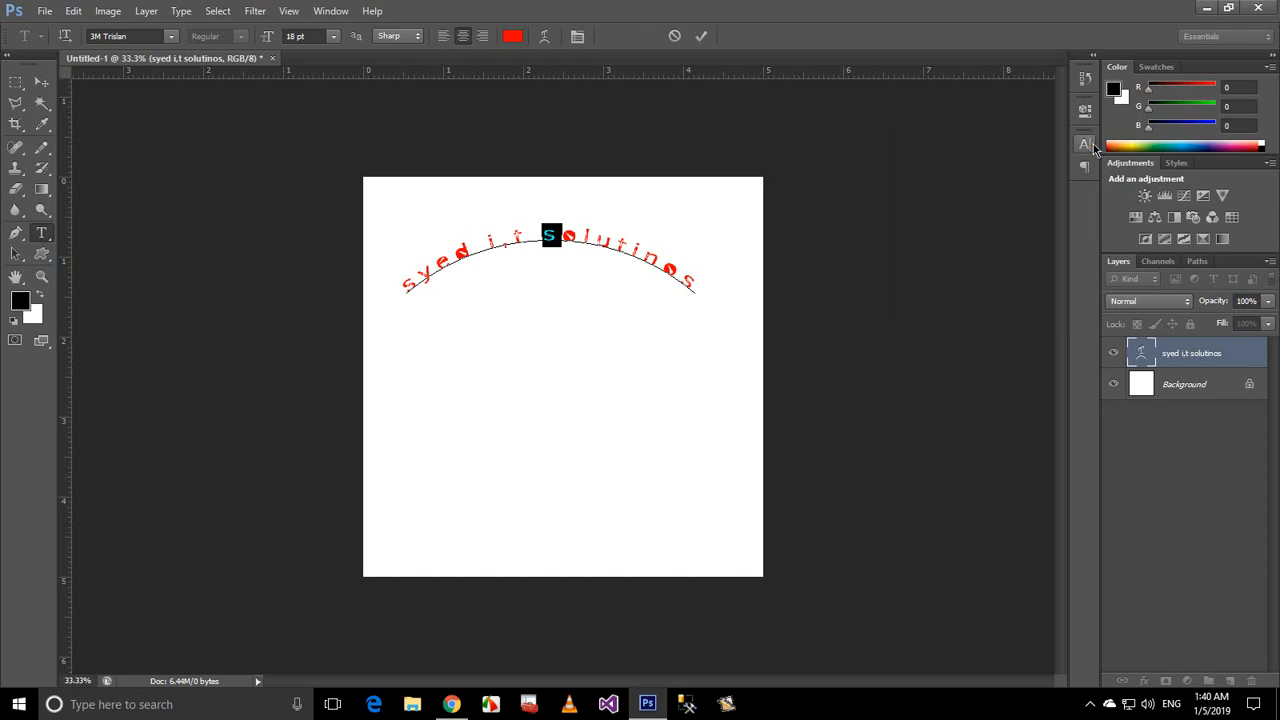
# - Display the Paragraph and Character settings, look at the font list without choosing a font, and finish editing the arched text
pyautogui.click(289, 11)
pyautogui.moveTo(330, 11)
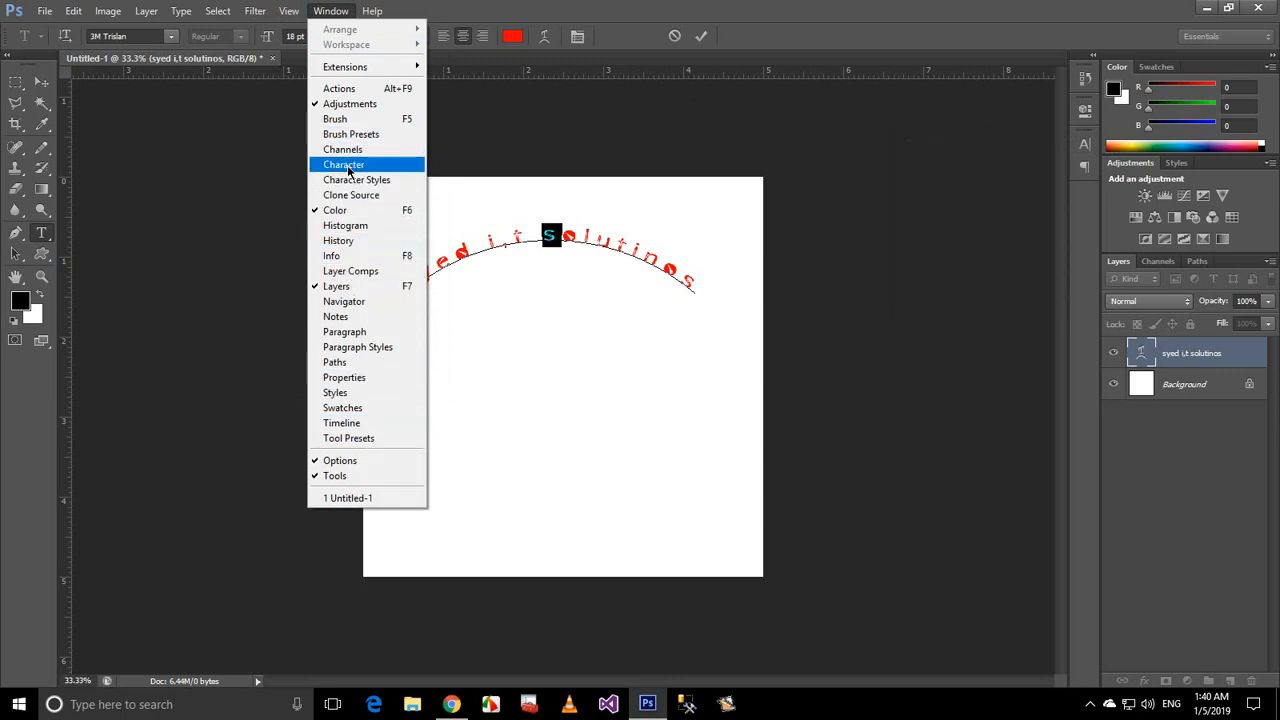
pyautogui.click(352, 332)
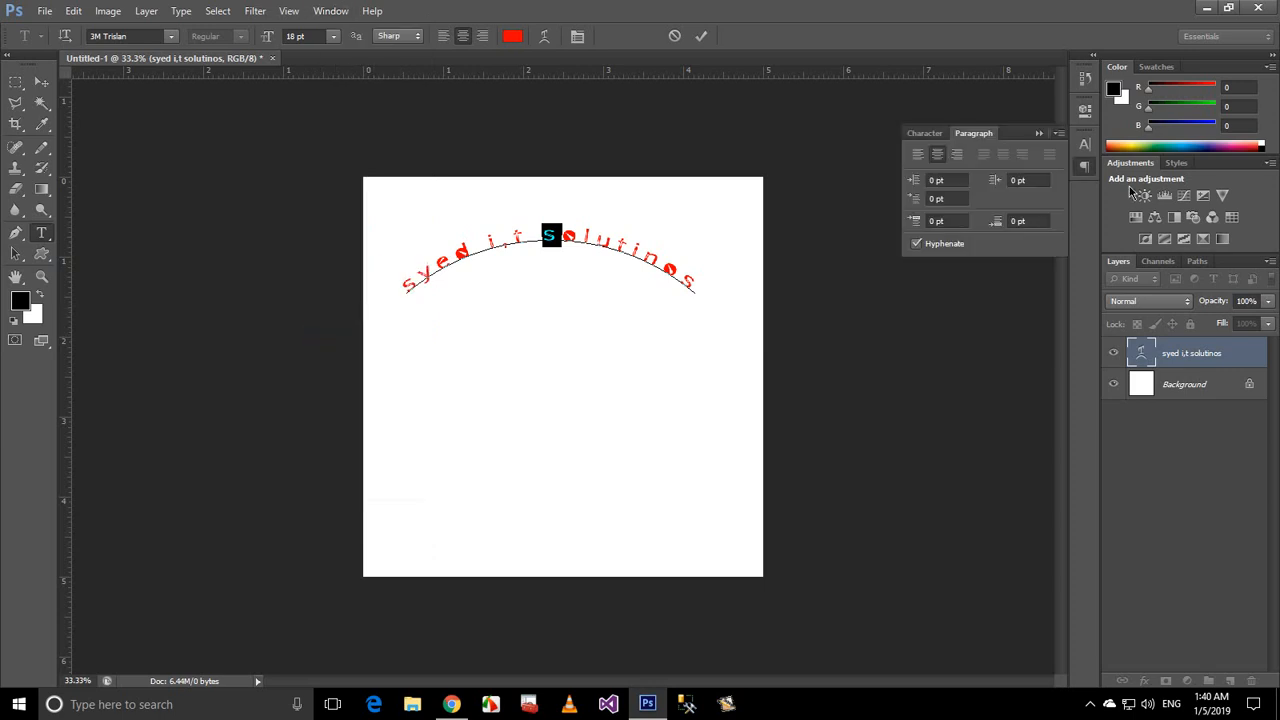
pyautogui.click(922, 133)
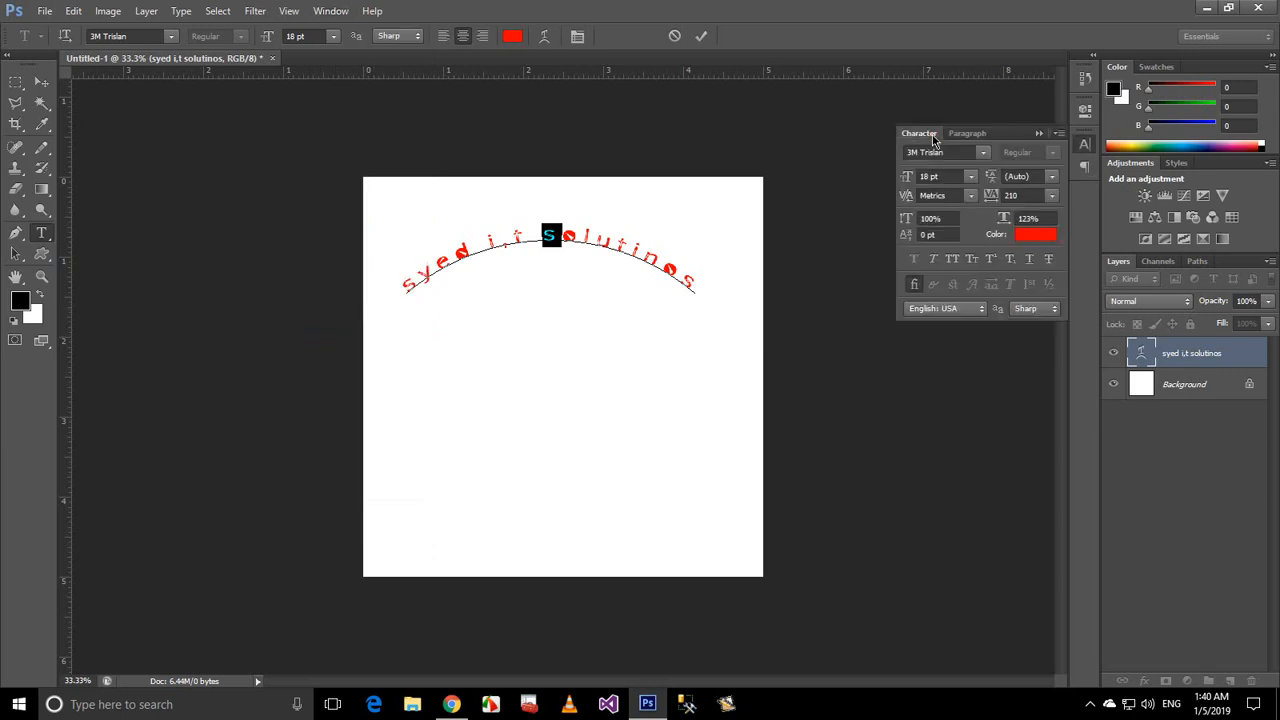
pyautogui.click(982, 152)
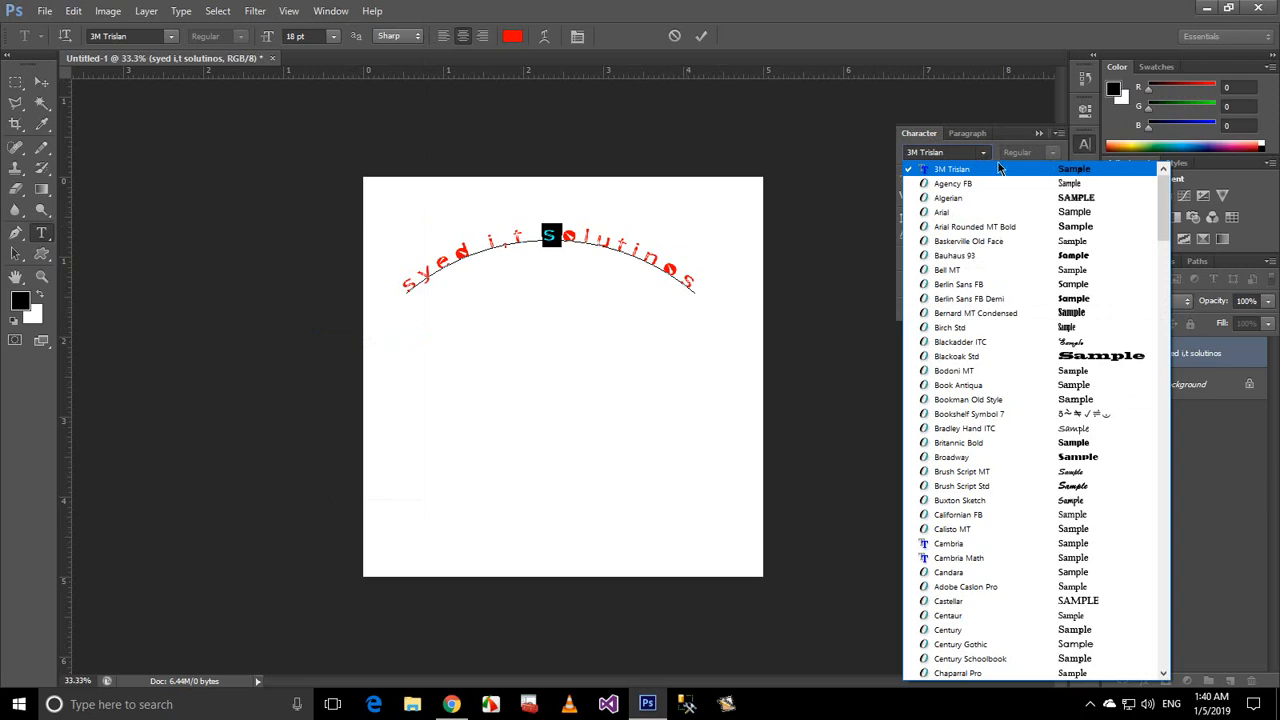
pyautogui.click(938, 153)
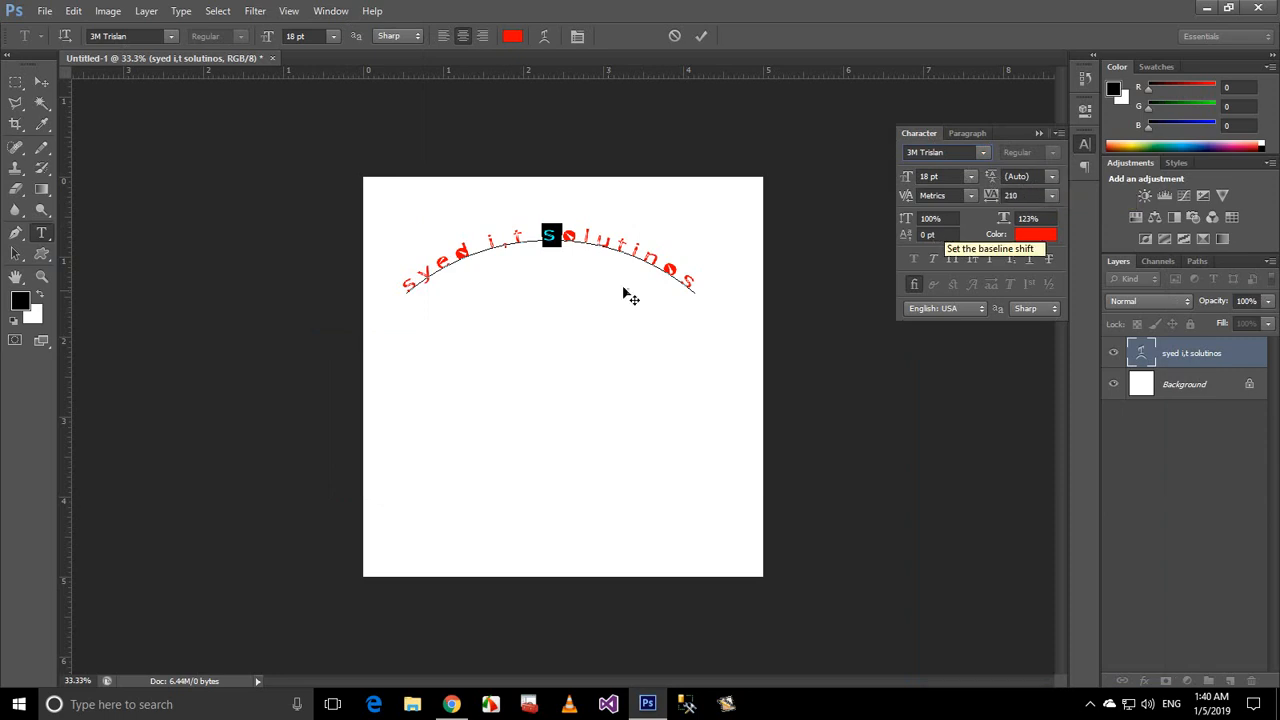
pyautogui.click(40, 90)
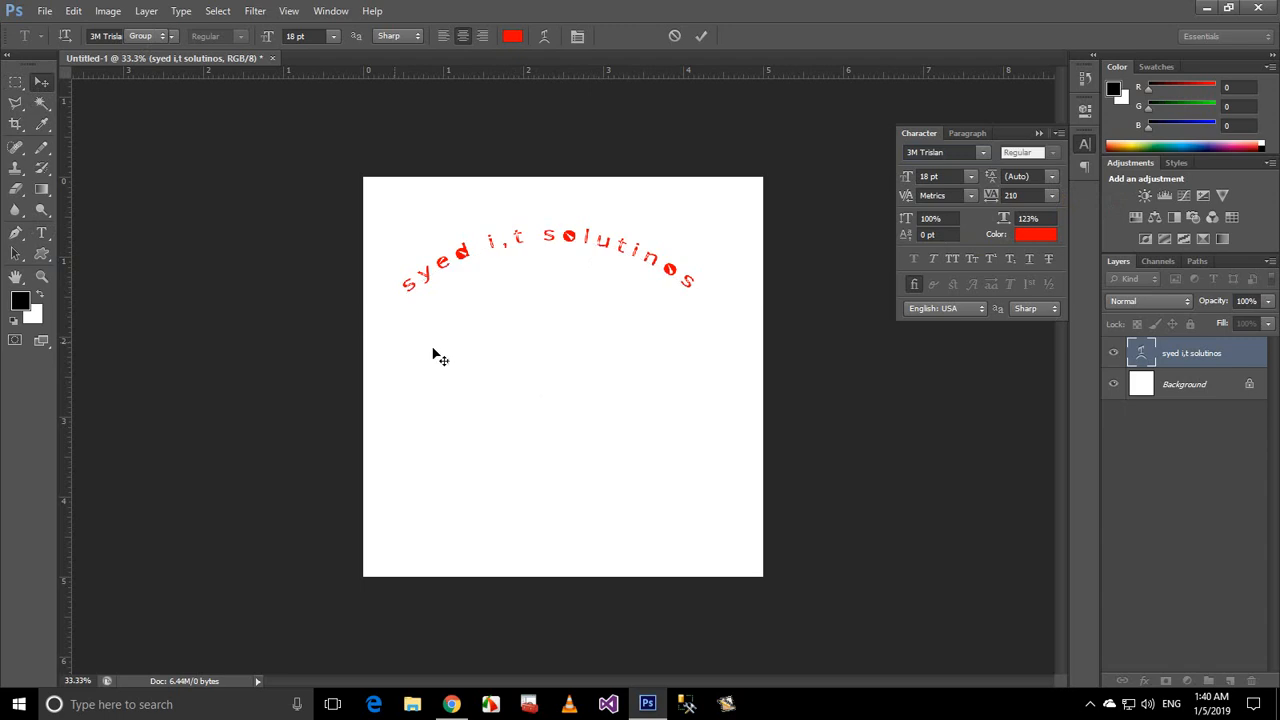
# - Add a new two-line text below the arch, with "Fisr" on the first line and "Second" on the second
pyautogui.press('t')
pyautogui.click(427, 431)
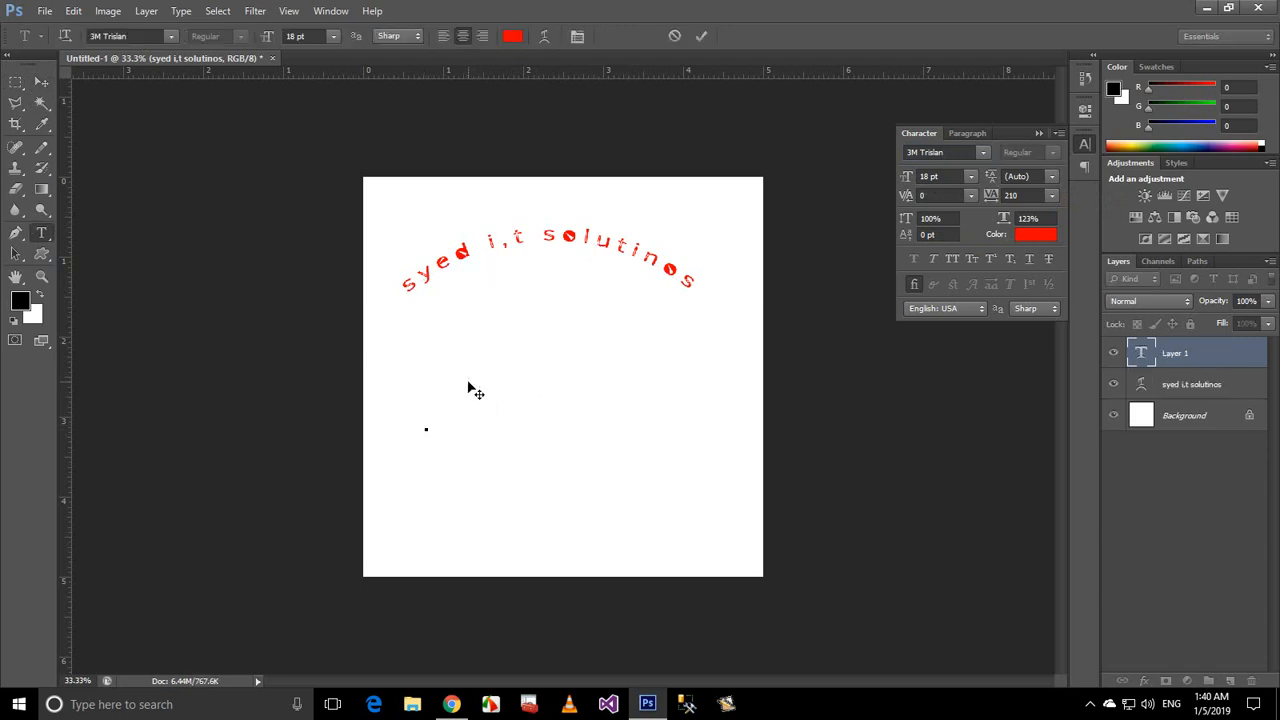
pyautogui.write('Fisr')
pyautogui.press('Return')
pyautogui.write('Second')
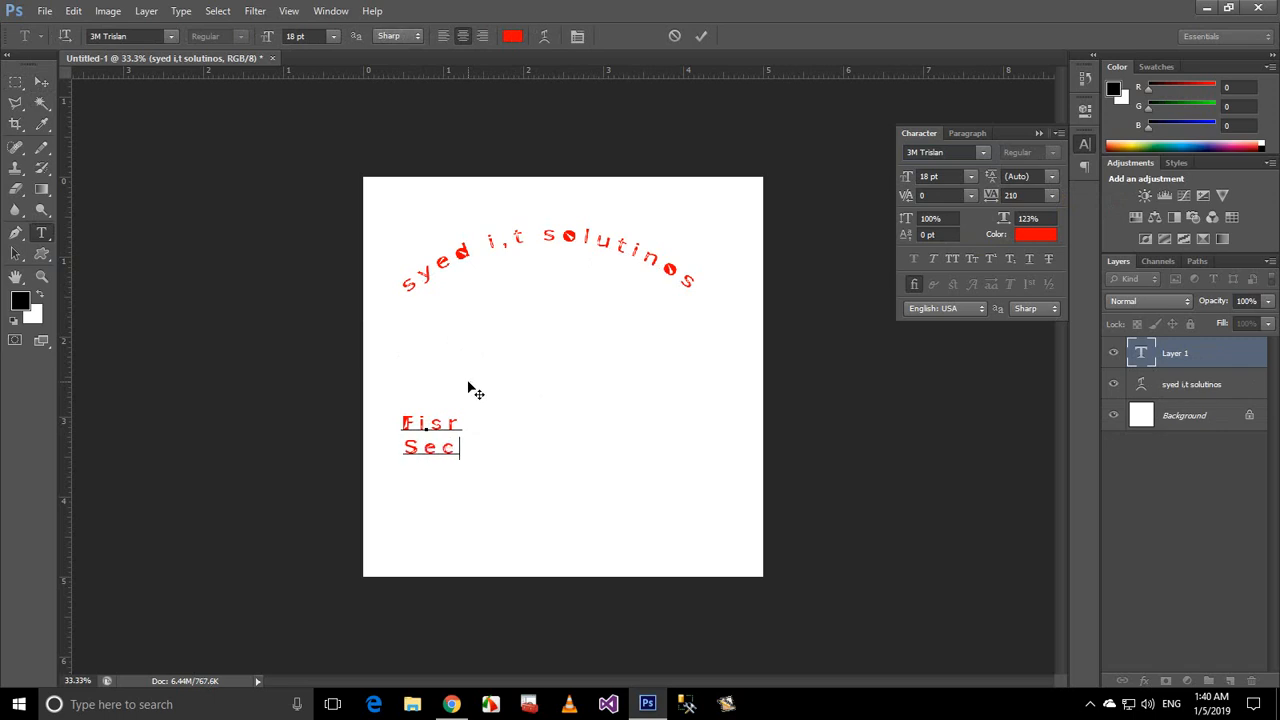
# - Correct the new text's first line to "First" and move the two-line text close to the canvas centre
pyautogui.click(451, 421)
pyautogui.press('BackSpace')
pyautogui.press('BackSpace')
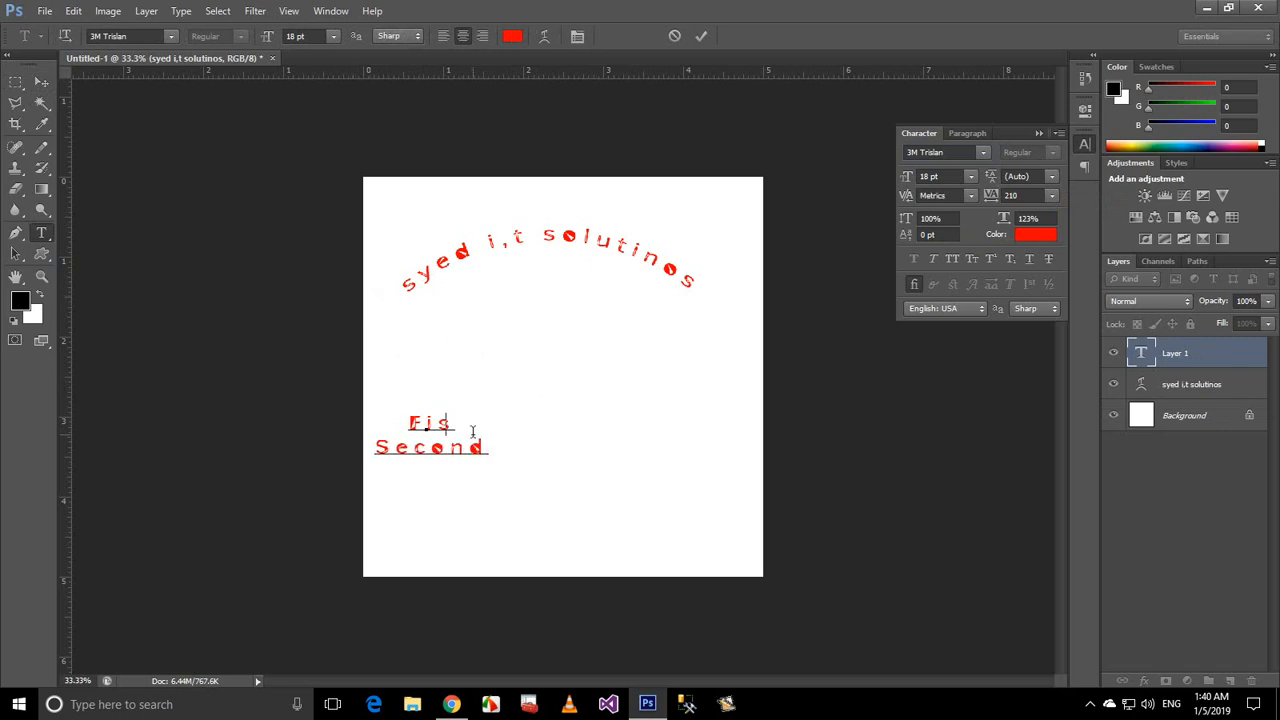
pyautogui.write('rst')
pyautogui.click(42, 81)
pyautogui.moveTo(460, 482); pyautogui.dragTo(569, 446)
# - Select the characters from "st" in "First" through "Sec" in "Second" within the two-line text
pyautogui.press('t')
pyautogui.click(560, 410)
pyautogui.hotkey('ctrl', 'a')
pyautogui.click(559, 411)
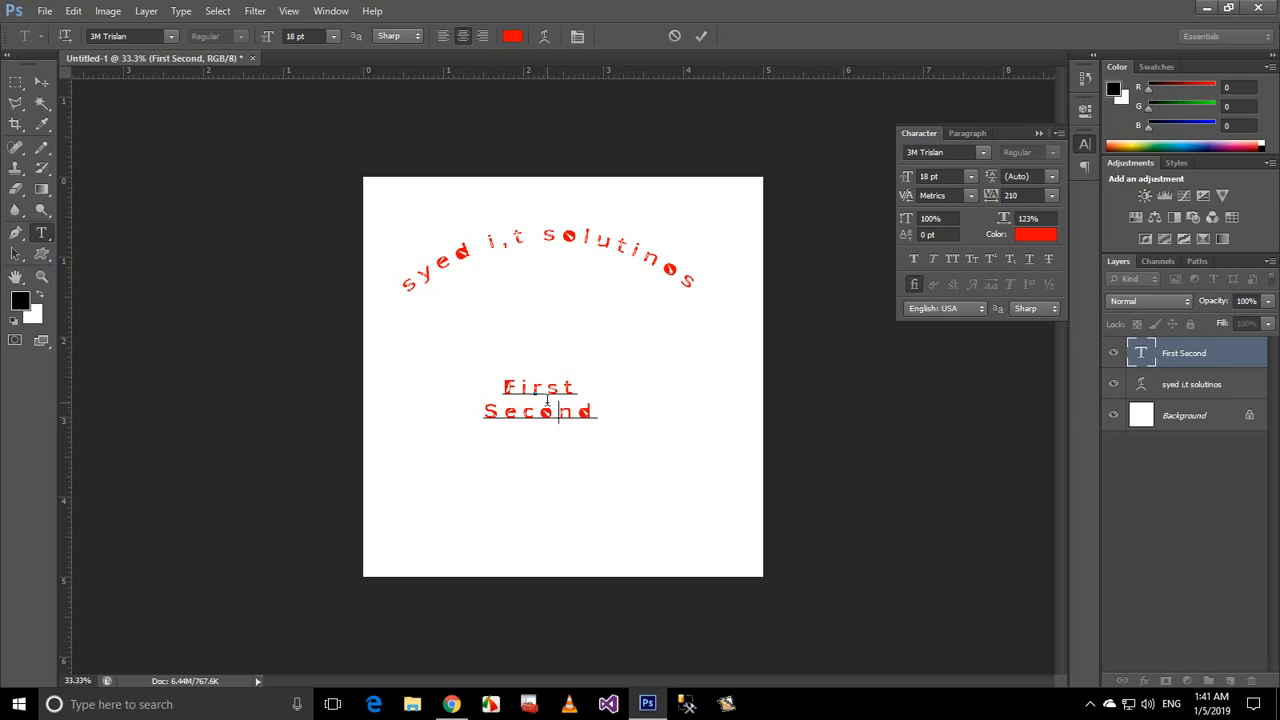
pyautogui.moveTo(551, 404); pyautogui.dragTo(548, 396)
pyautogui.click(544, 408)
pyautogui.hotkey('ctrl', '+')
pyautogui.hotkey('ctrl', '+')
pyautogui.hotkey('ctrl', '+')
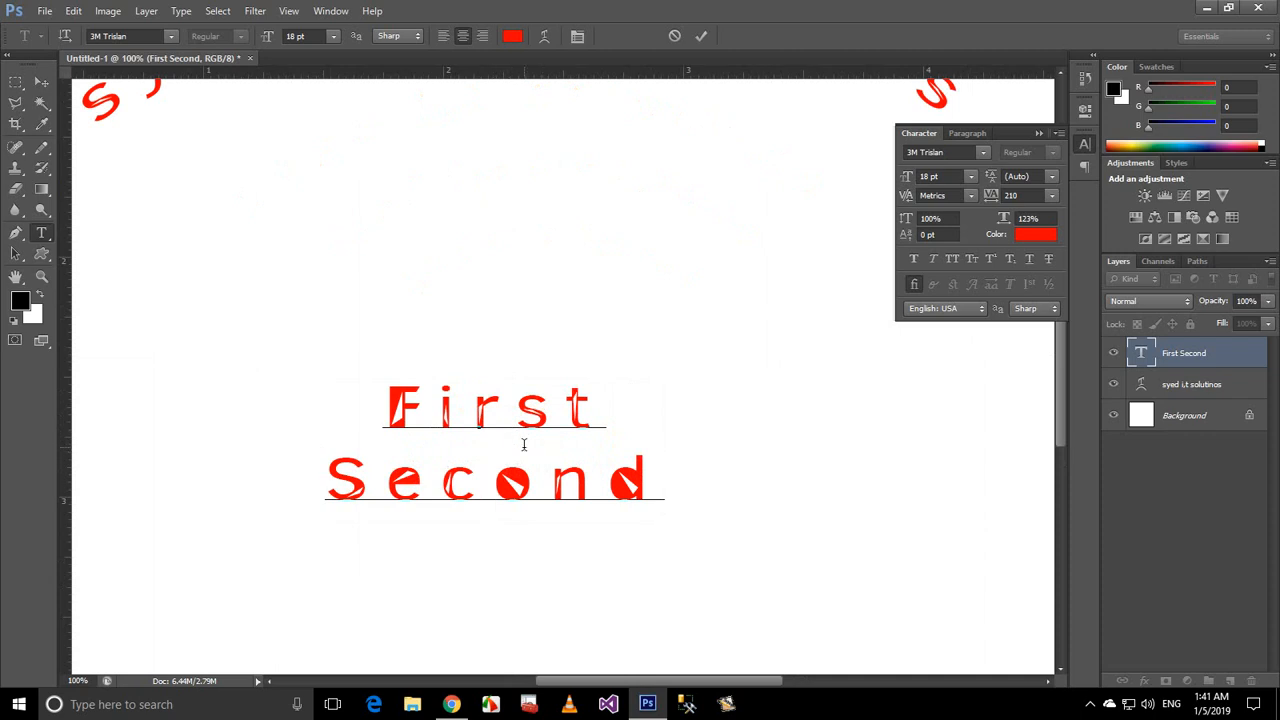
pyautogui.moveTo(386, 398); pyautogui.dragTo(610, 488)
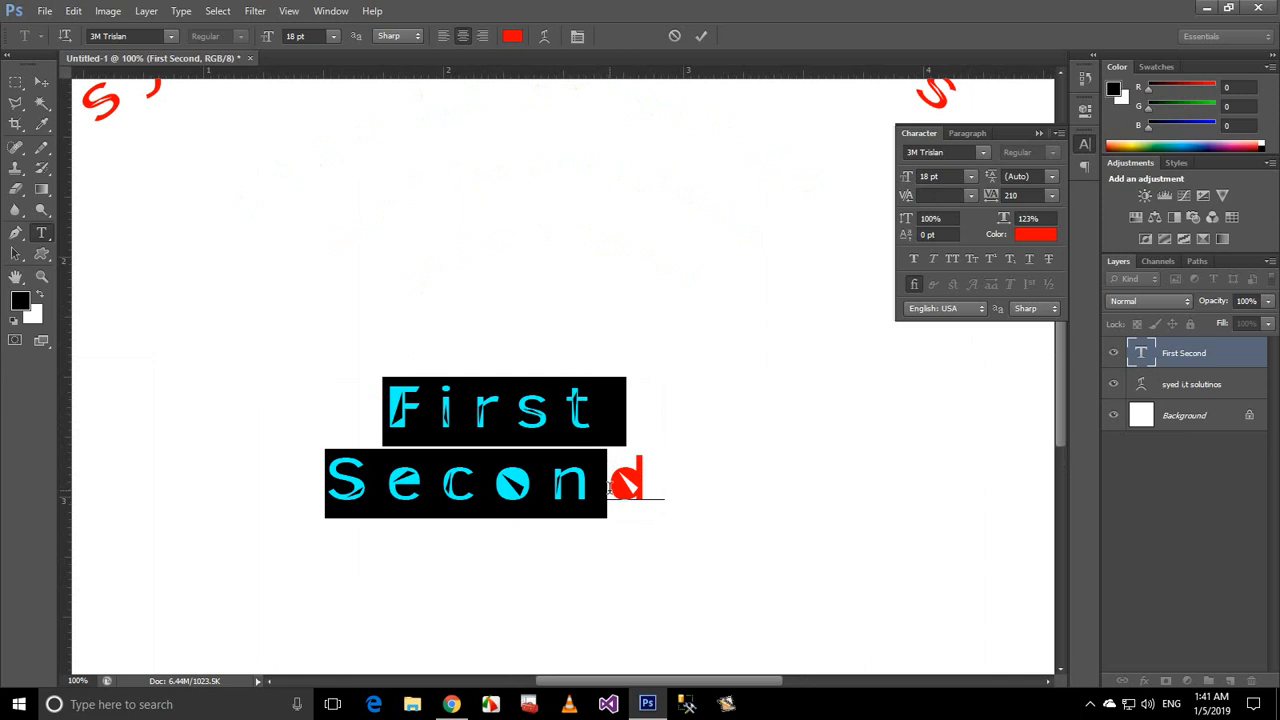
pyautogui.click(516, 462)
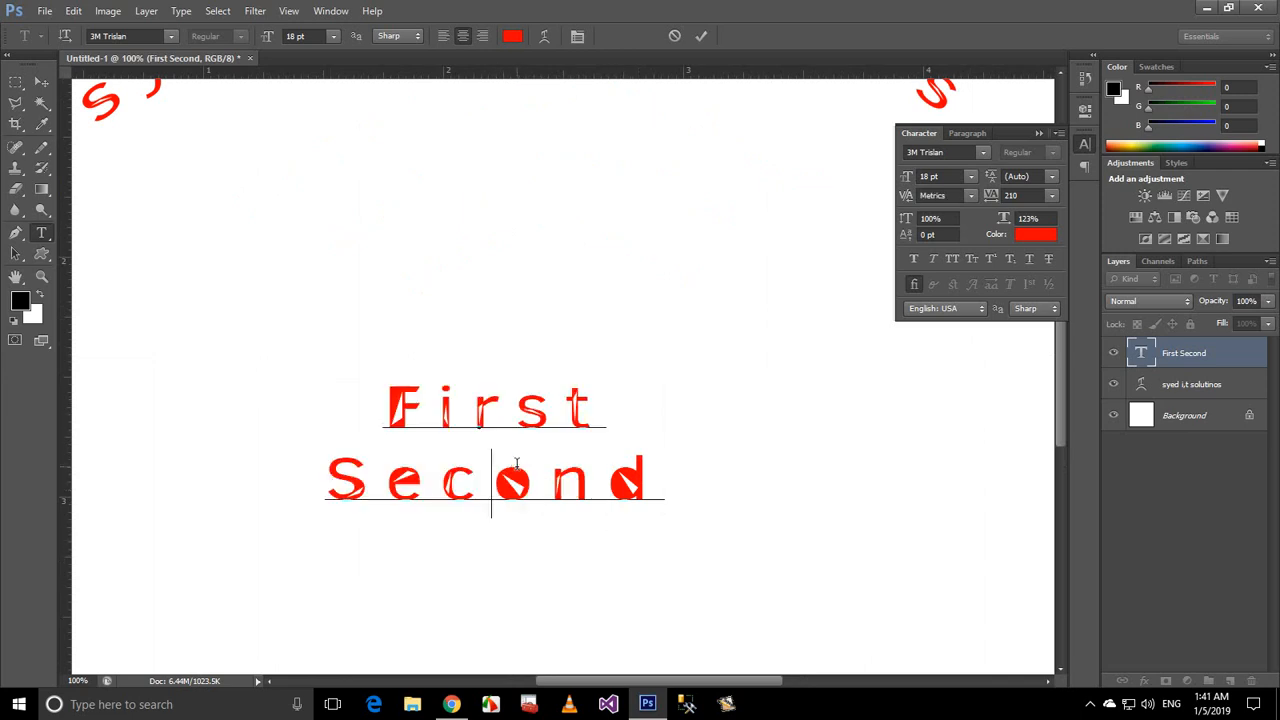
pyautogui.keyDown('shift'); pyautogui.click(512, 408); pyautogui.keyUp('shift')
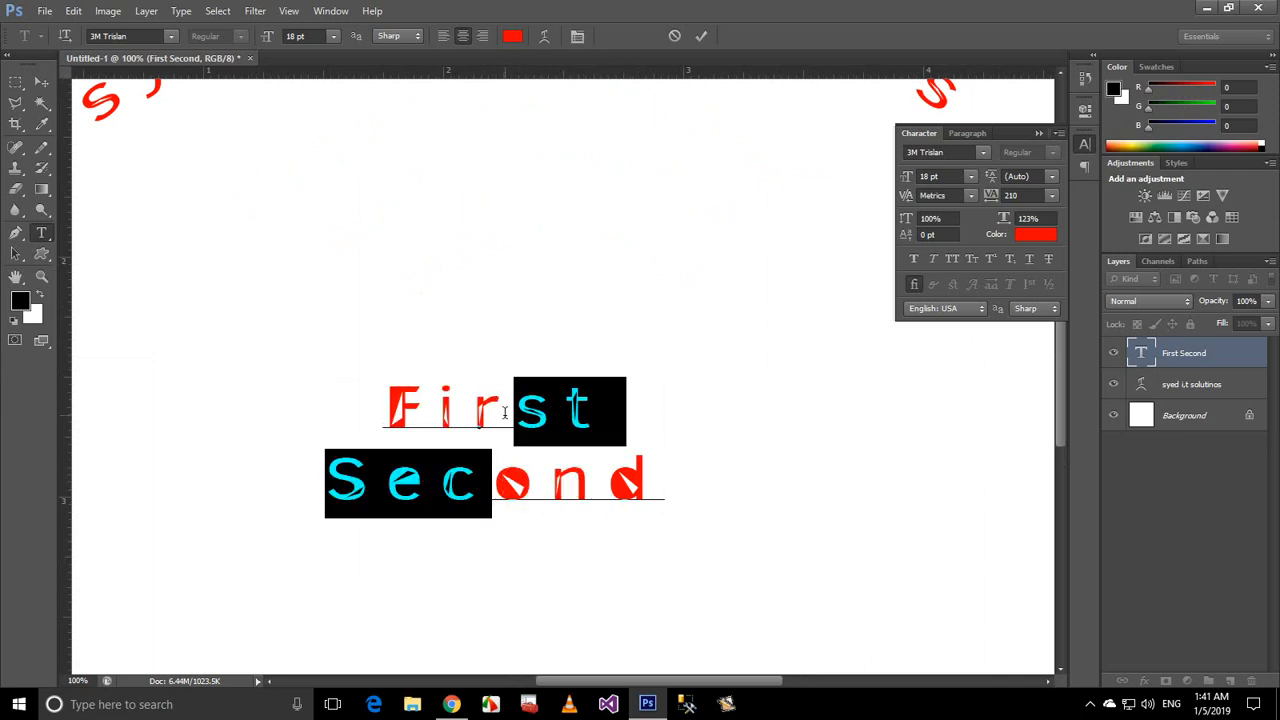
# - Try leading values of 6 pt, 14 pt and 0.01 pt on the selected characters
pyautogui.click(1051, 176)
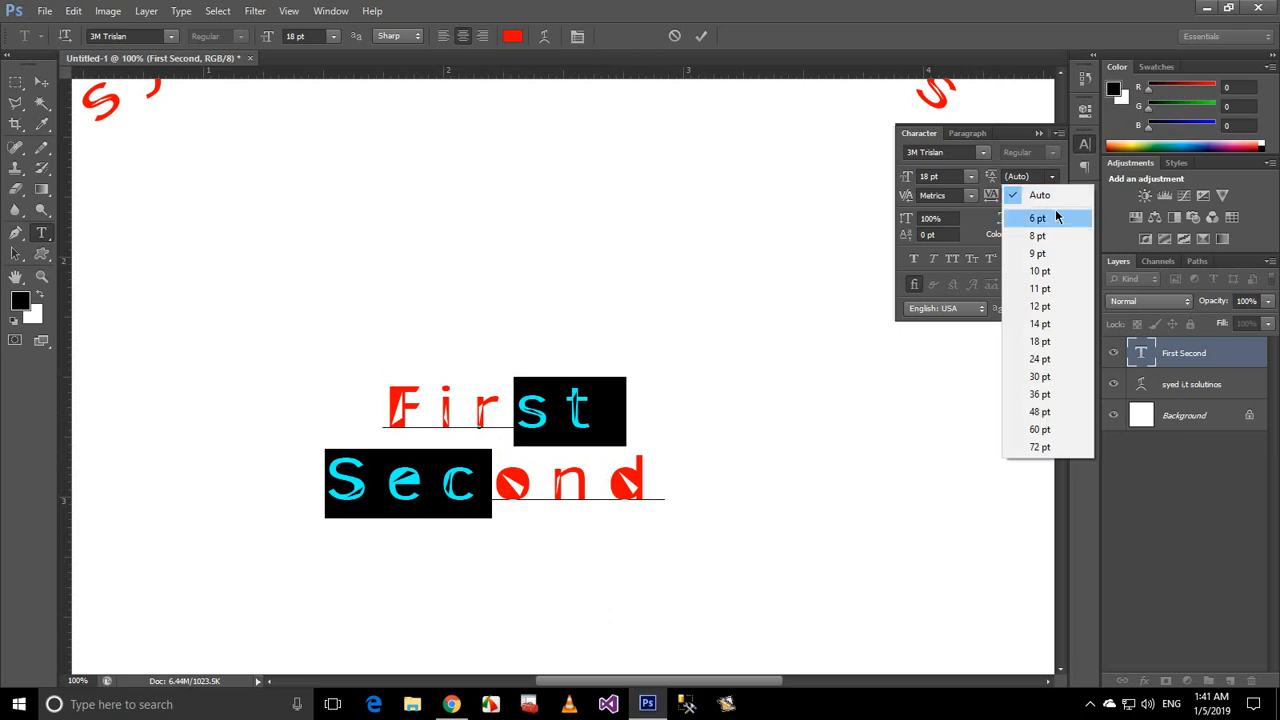
pyautogui.click(1054, 212)
pyautogui.click(1051, 176)
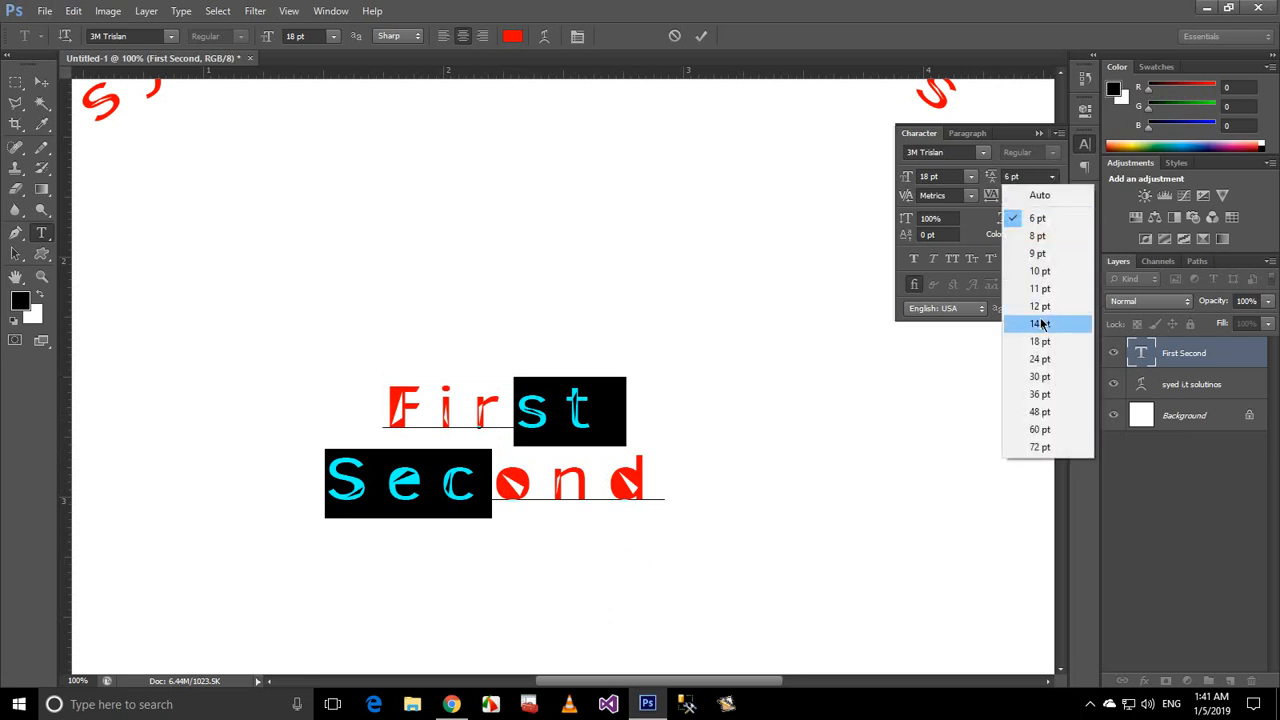
pyautogui.click(1040, 324)
pyautogui.moveTo(991, 176); pyautogui.dragTo(870, 168)
pyautogui.hotkey('ctrl', '0')
# - Return the selected characters' leading to Auto, and set it to 72 pt to spread the two lines apart
pyautogui.click(1052, 176)
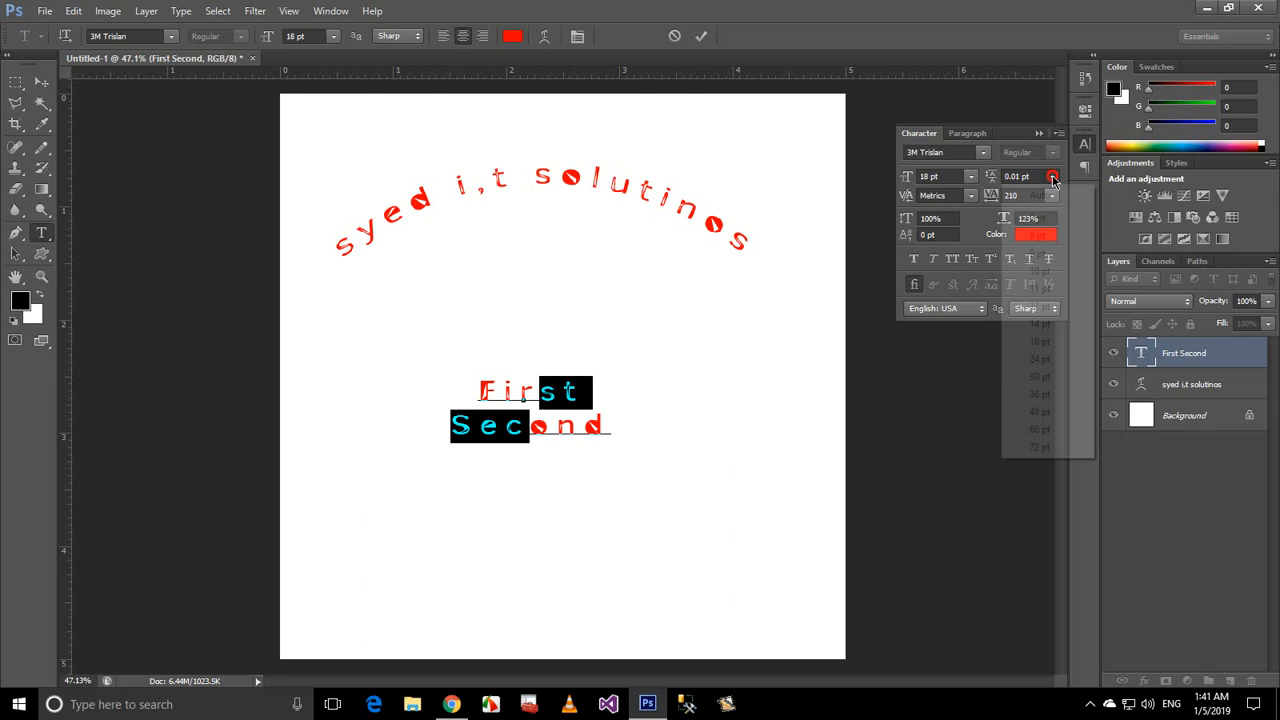
pyautogui.click(1039, 196)
pyautogui.click(1052, 176)
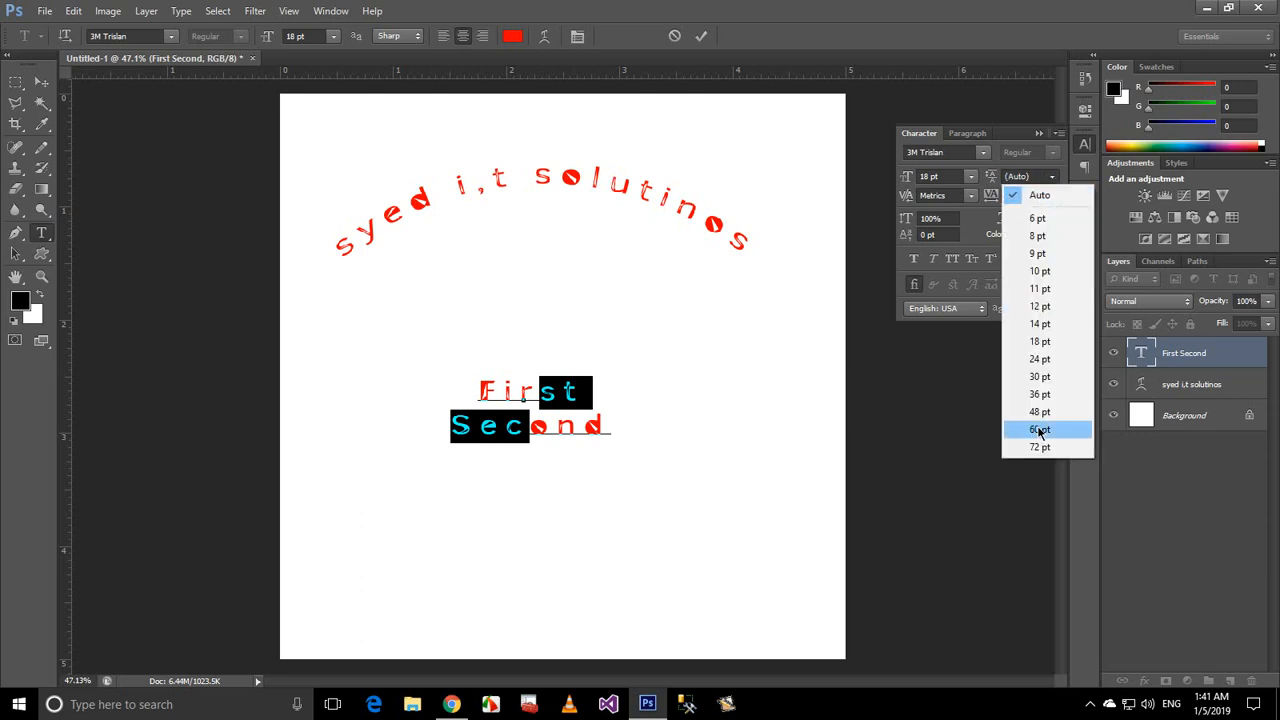
pyautogui.click(1038, 448)
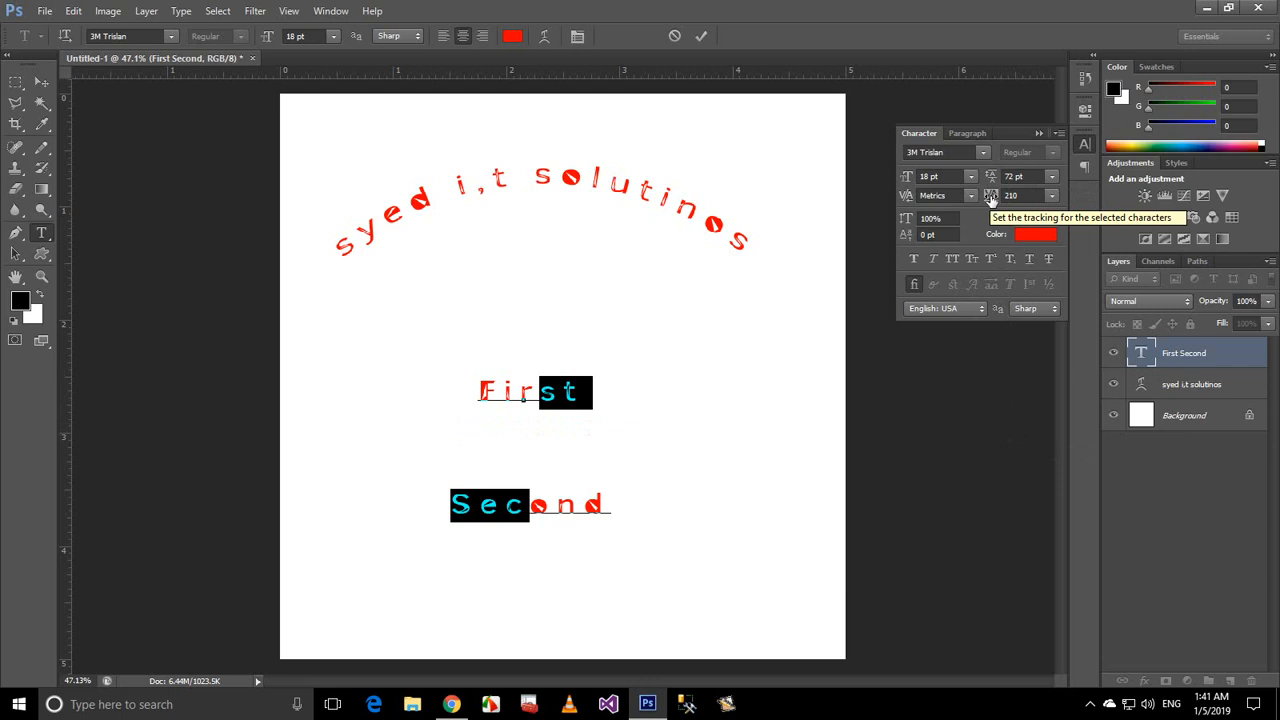
# - Select the opening letters of "First", clear the selection, and try a tracking of 0 with nothing selected
pyautogui.click(481, 390)
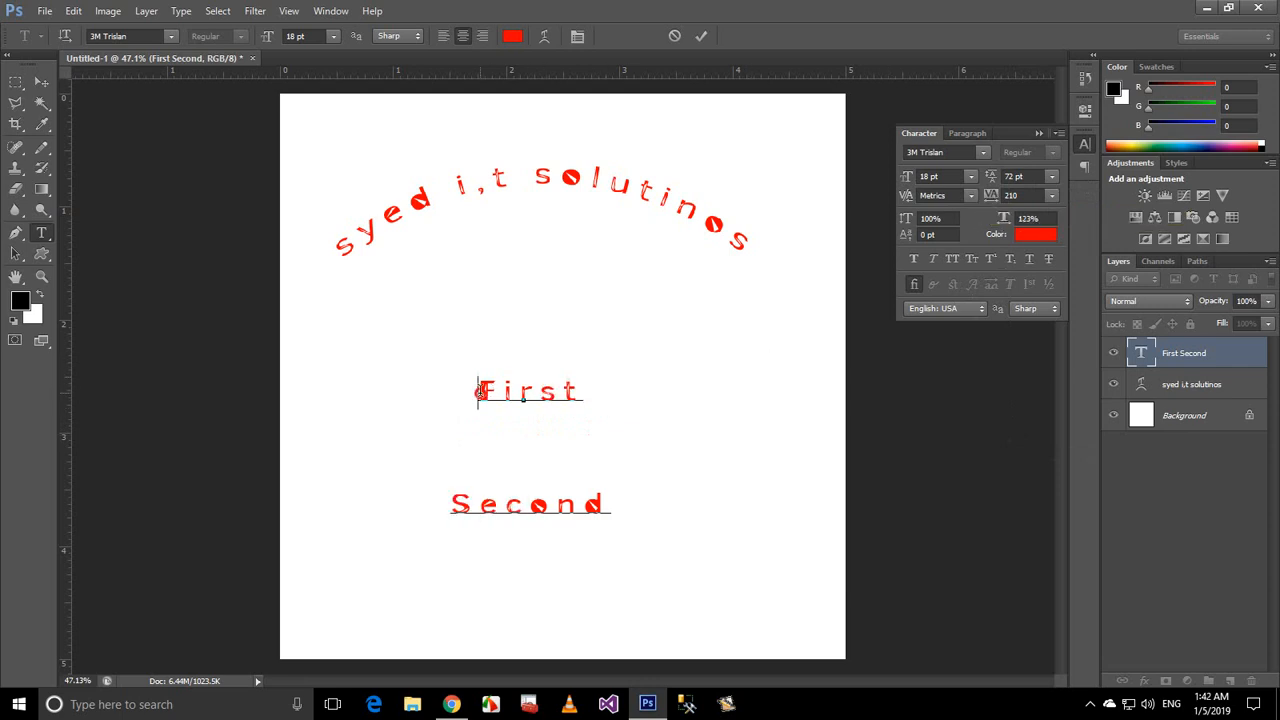
pyautogui.hotkey('shift', 'Right')
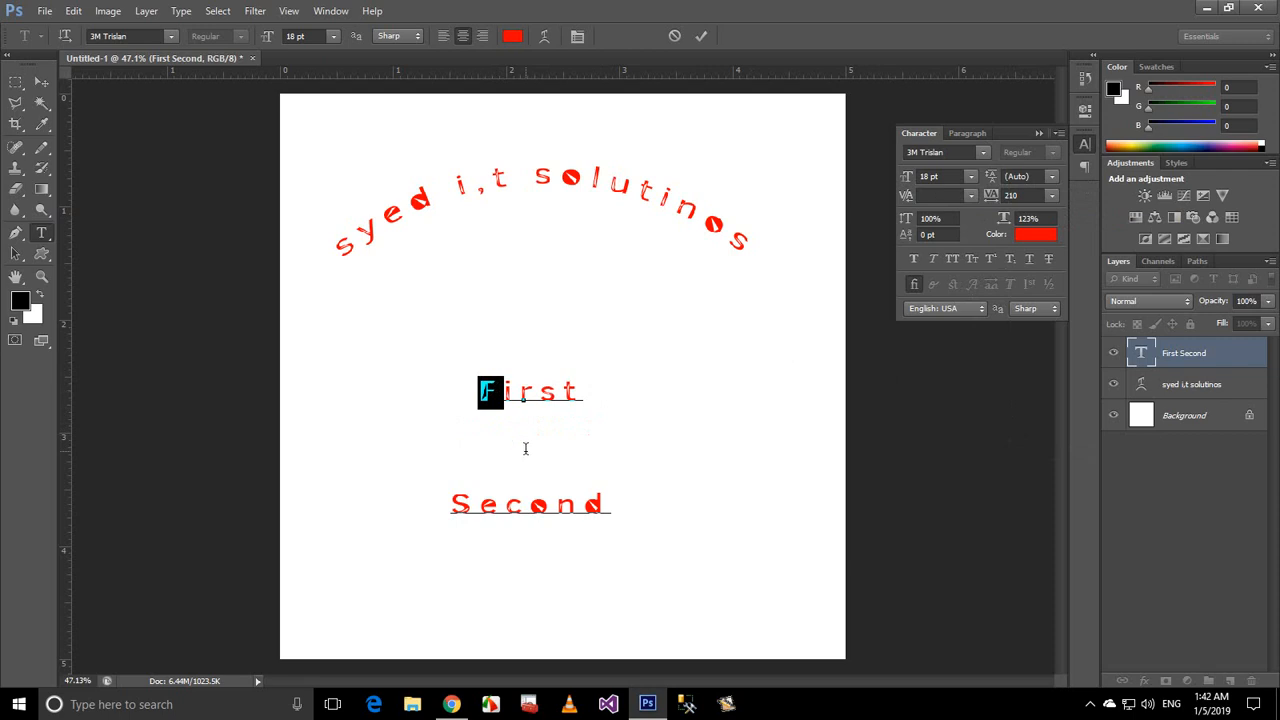
pyautogui.moveTo(504, 392); pyautogui.dragTo(519, 393)
pyautogui.click(510, 448)
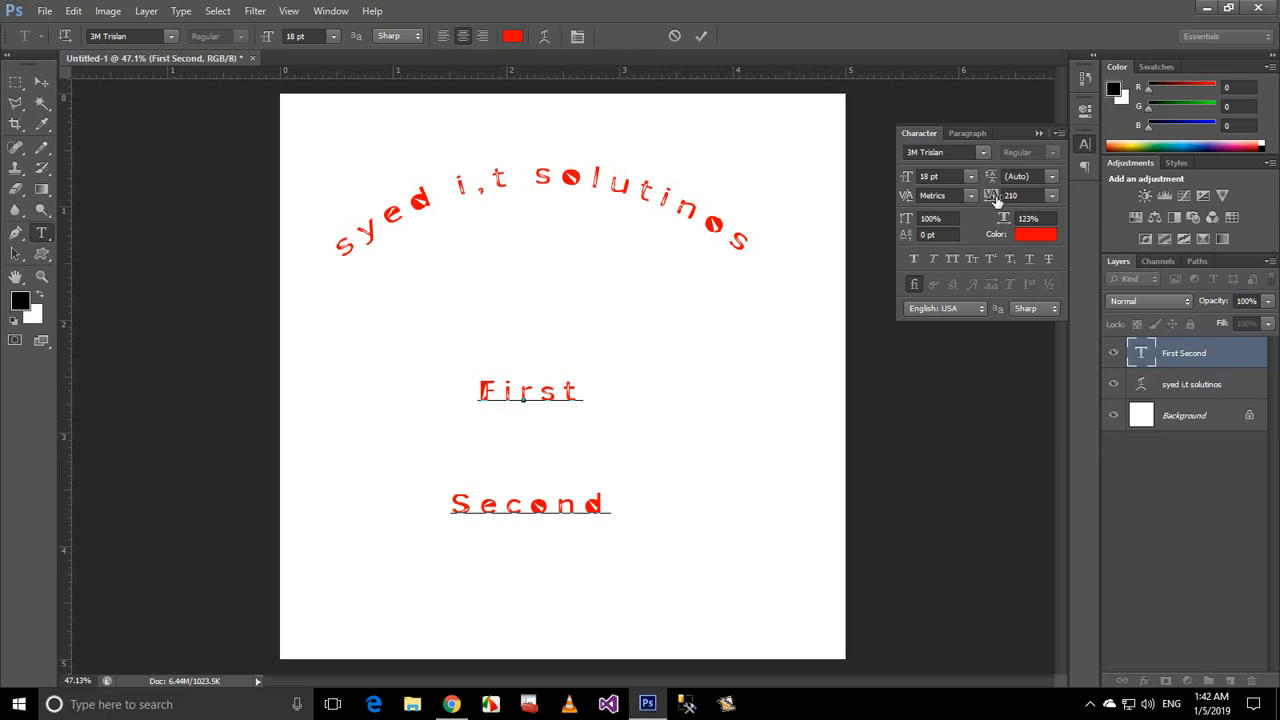
pyautogui.click(1051, 196)
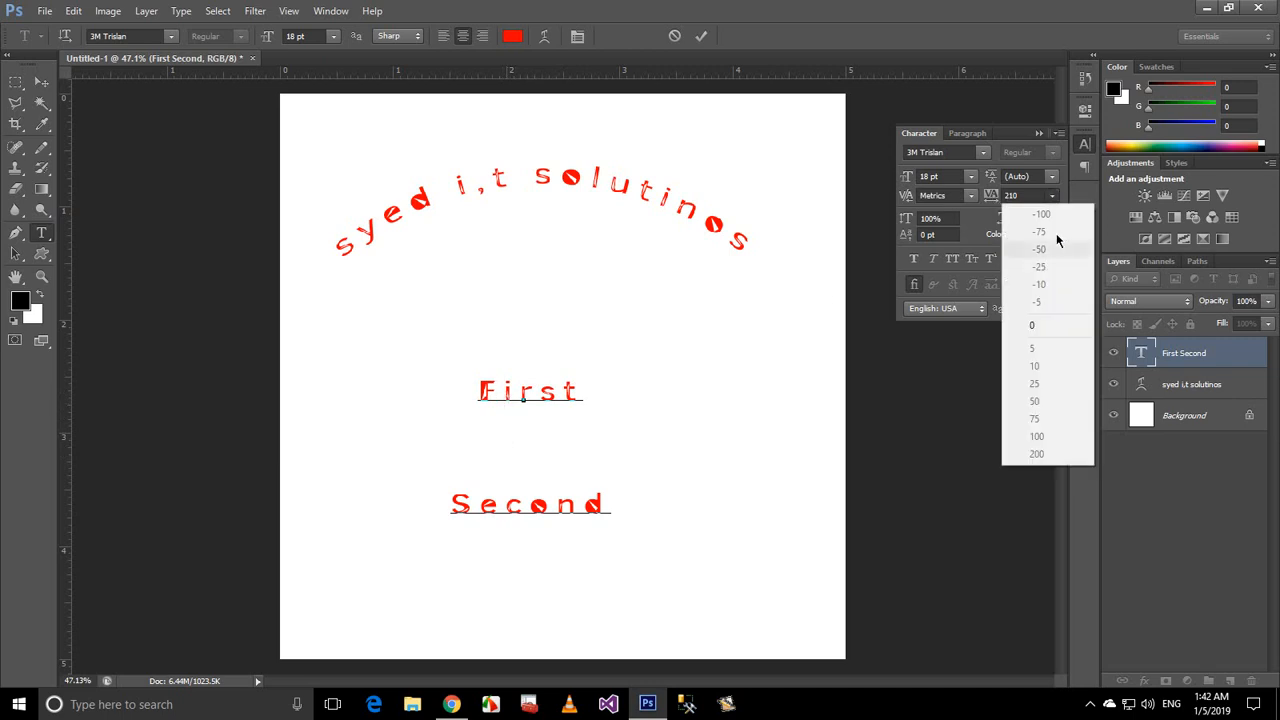
pyautogui.click(1047, 326)
# - Select the whole word "First" and set its tracking to 0
pyautogui.moveTo(479, 390); pyautogui.dragTo(617, 388)
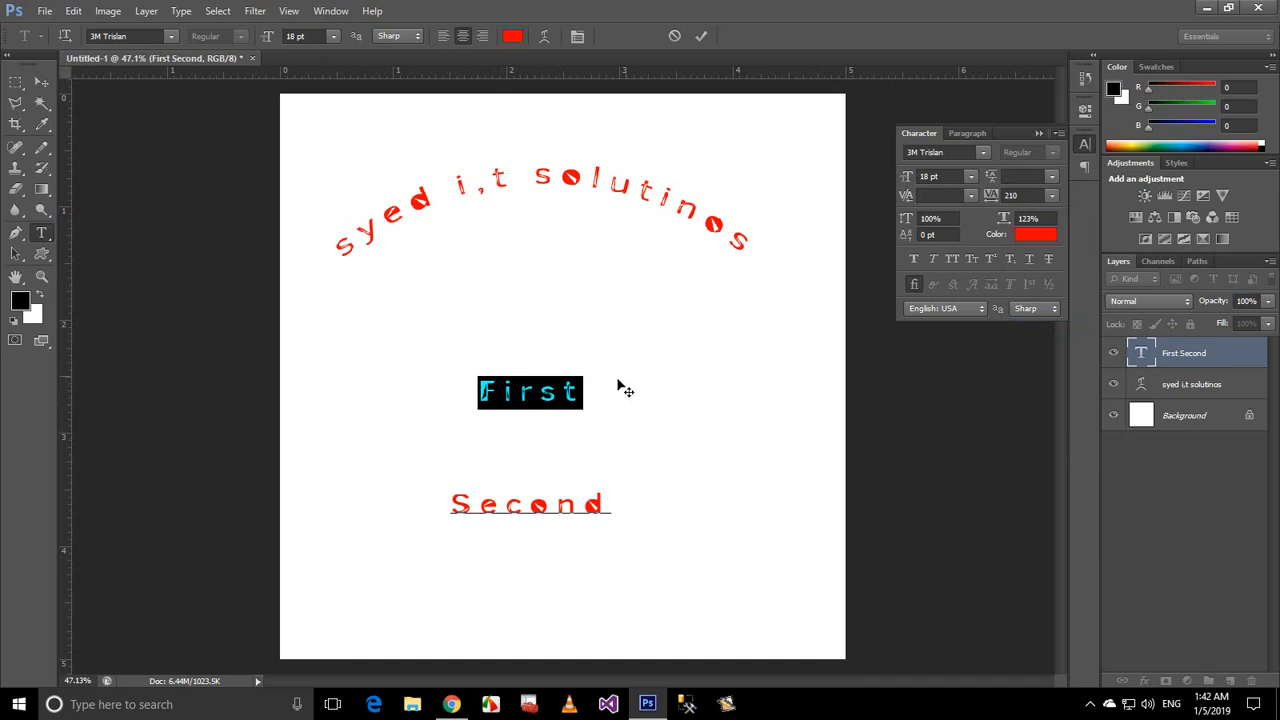
pyautogui.click(1051, 195)
pyautogui.click(1030, 332)
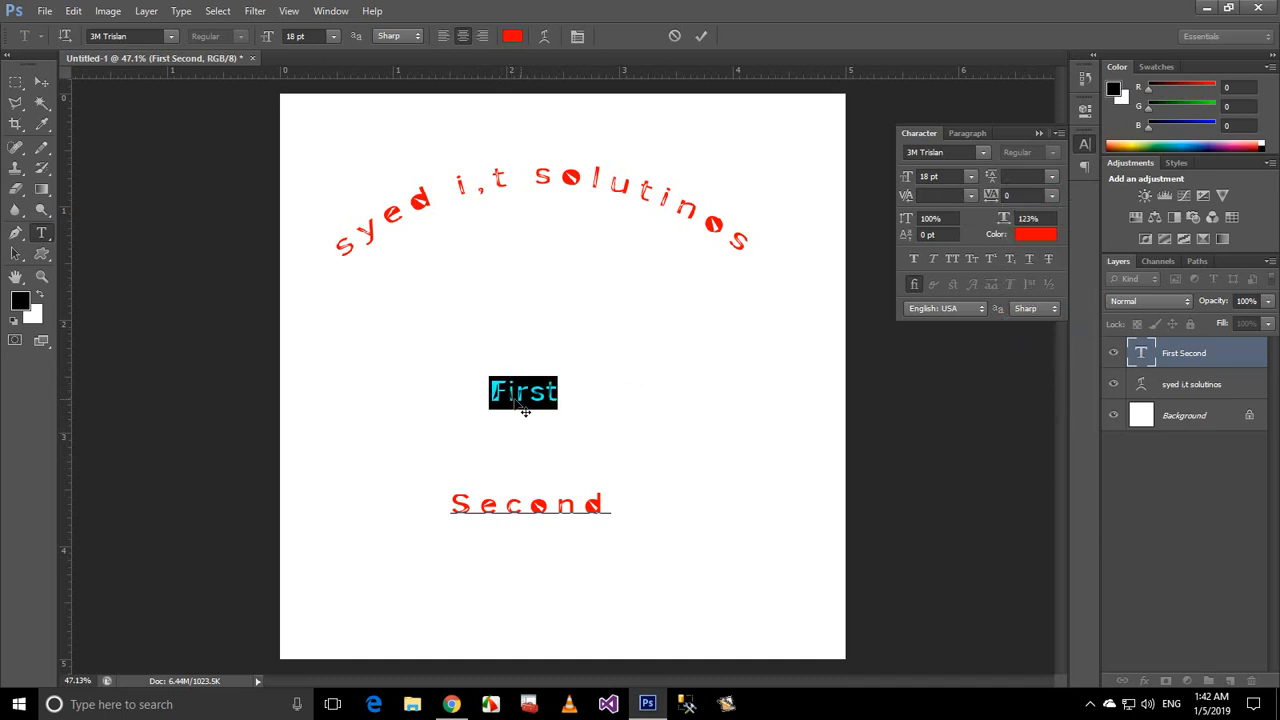
# - Try tracking values of -5, -75 and 200 on the word "First"
pyautogui.click(1055, 200)
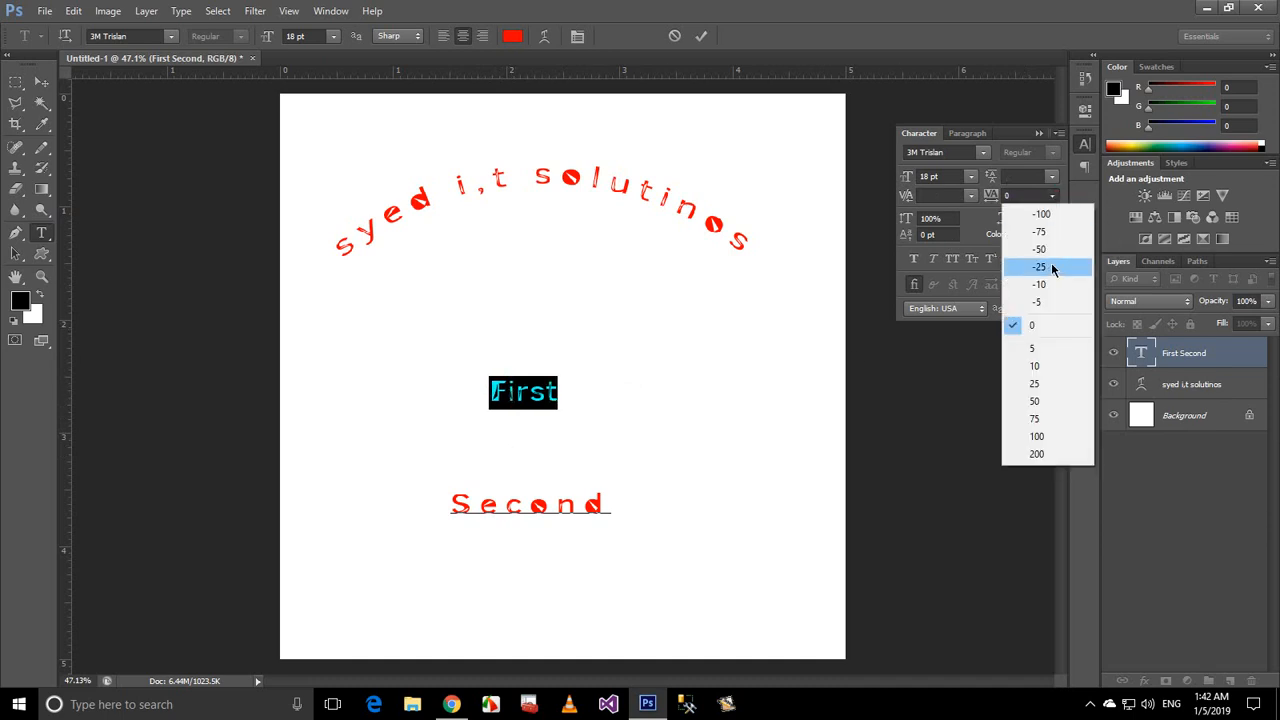
pyautogui.click(1045, 320)
pyautogui.click(1055, 198)
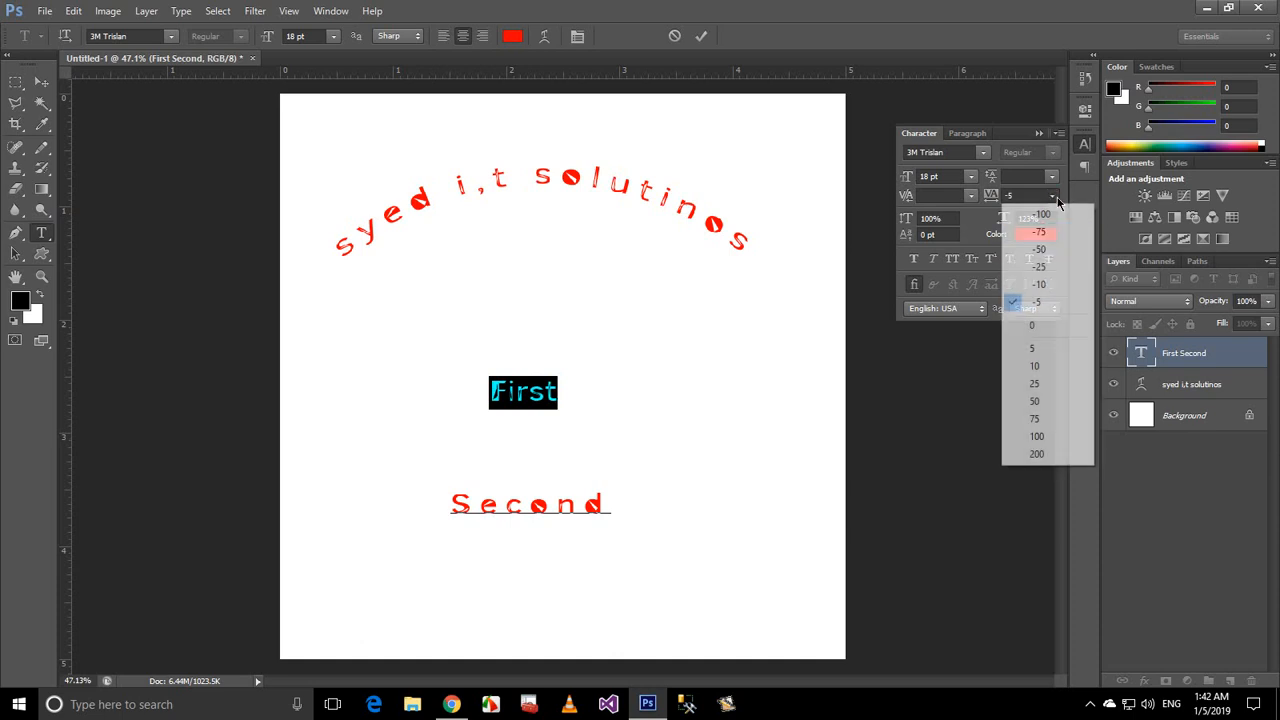
pyautogui.click(1040, 221)
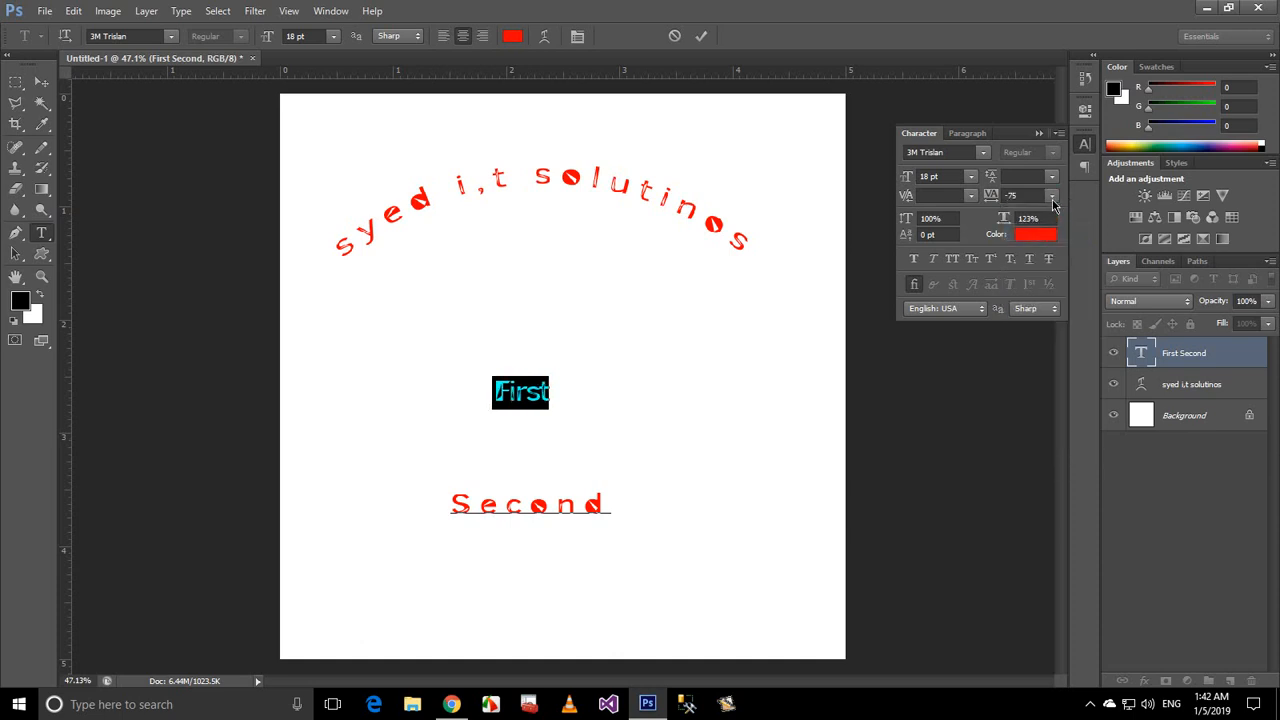
pyautogui.click(1052, 198)
pyautogui.click(1050, 450)
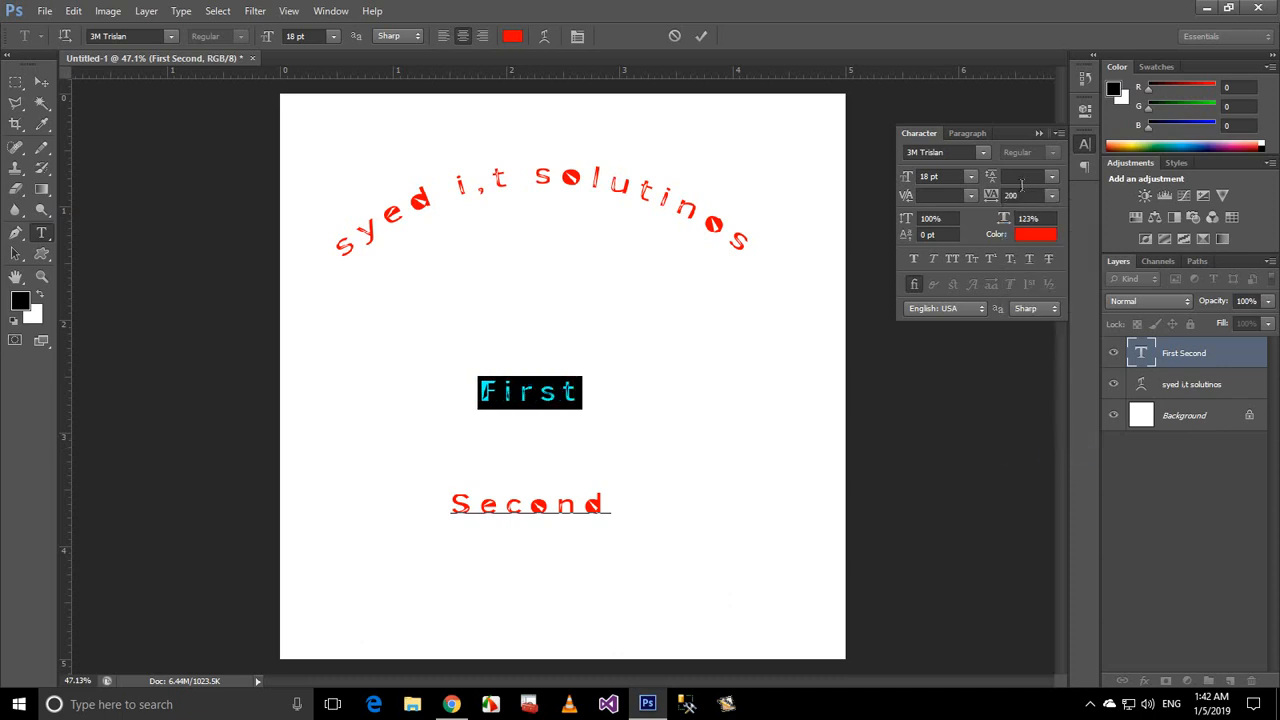
# - Widen the tracking of "First" until its letters spread about 3 inches across the canvas
pyautogui.click(1052, 196)
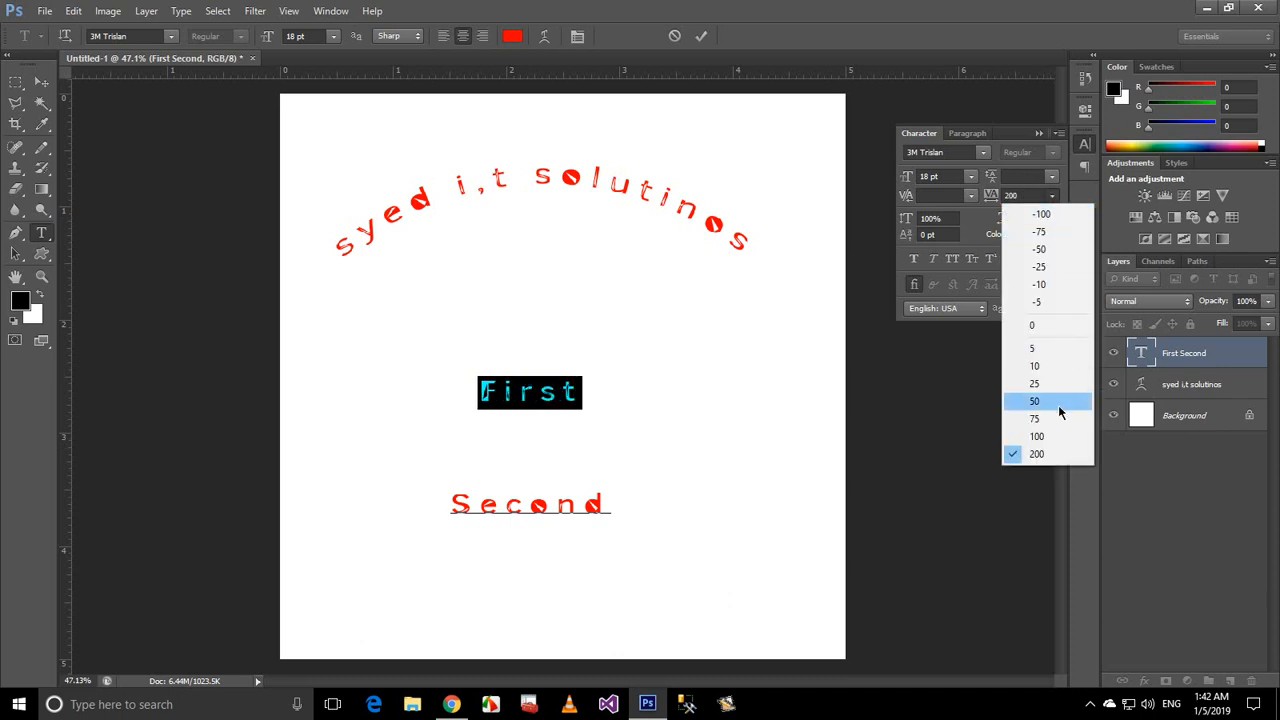
pyautogui.click(986, 218)
pyautogui.moveTo(991, 197); pyautogui.dragTo(1063, 197)
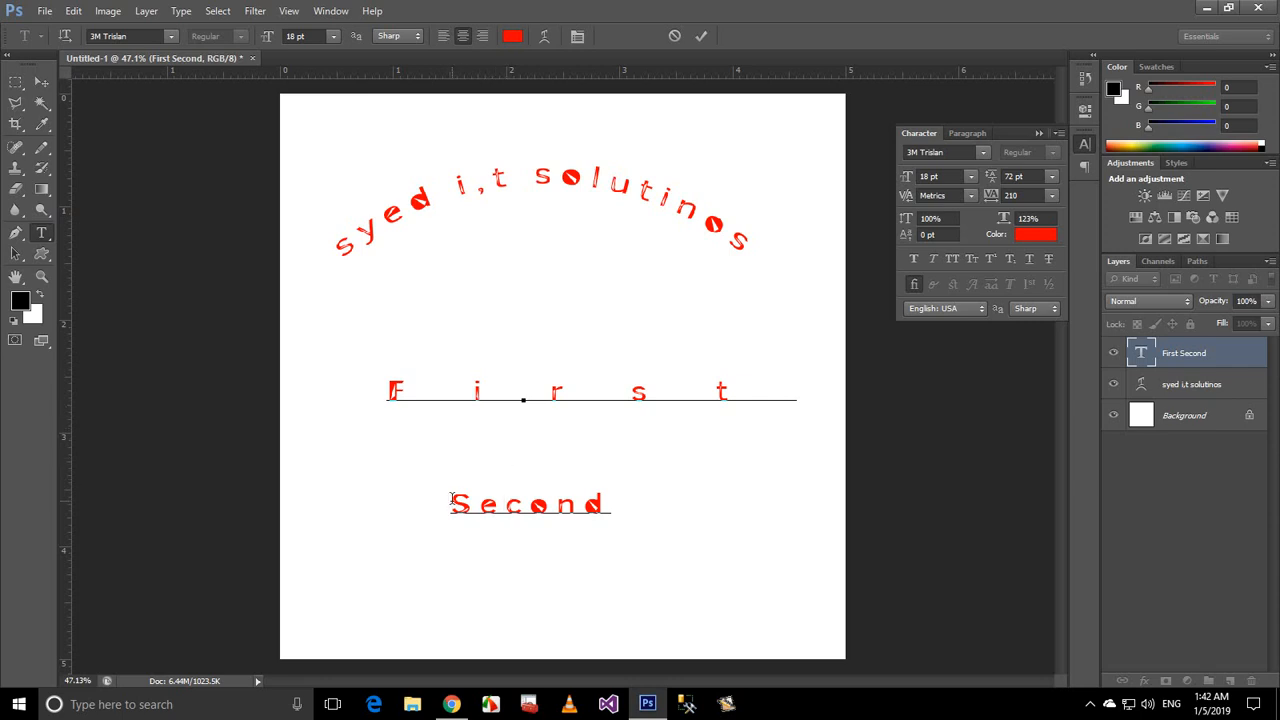
# - Select the word "Second" and set its tracking to 1990
pyautogui.moveTo(450, 503); pyautogui.dragTo(606, 505)
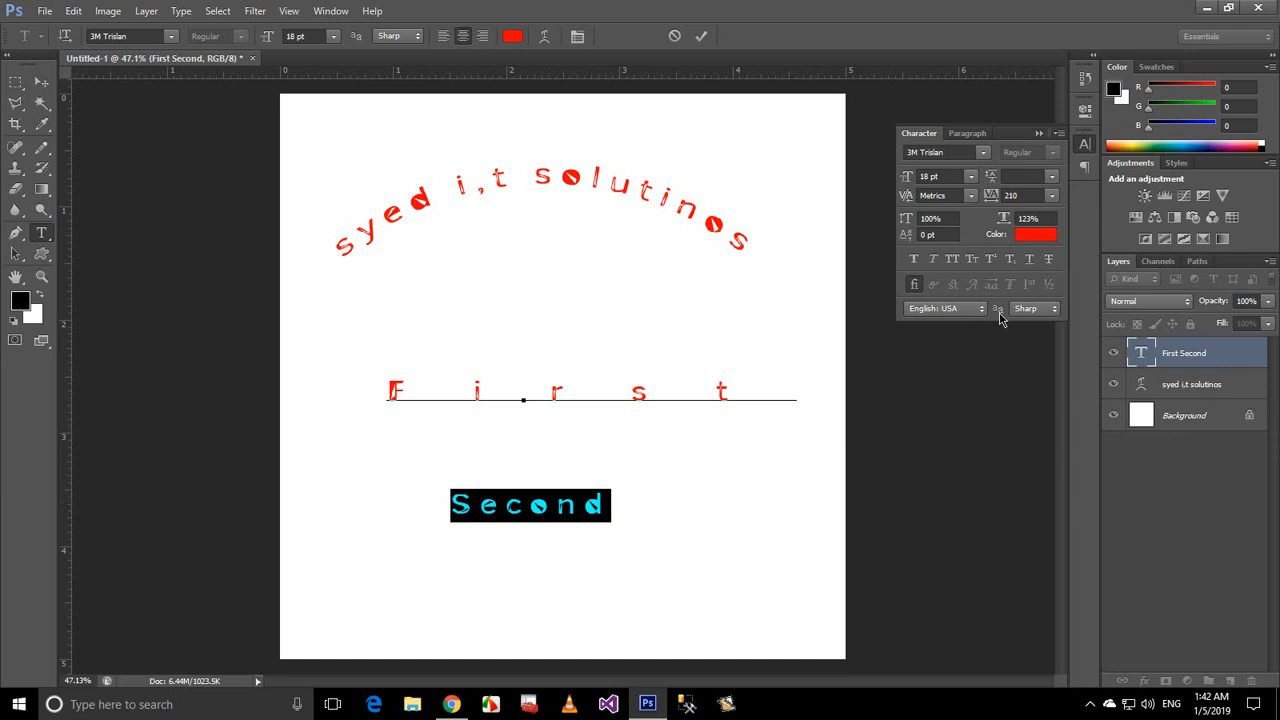
pyautogui.moveTo(988, 195); pyautogui.dragTo(1060, 197)
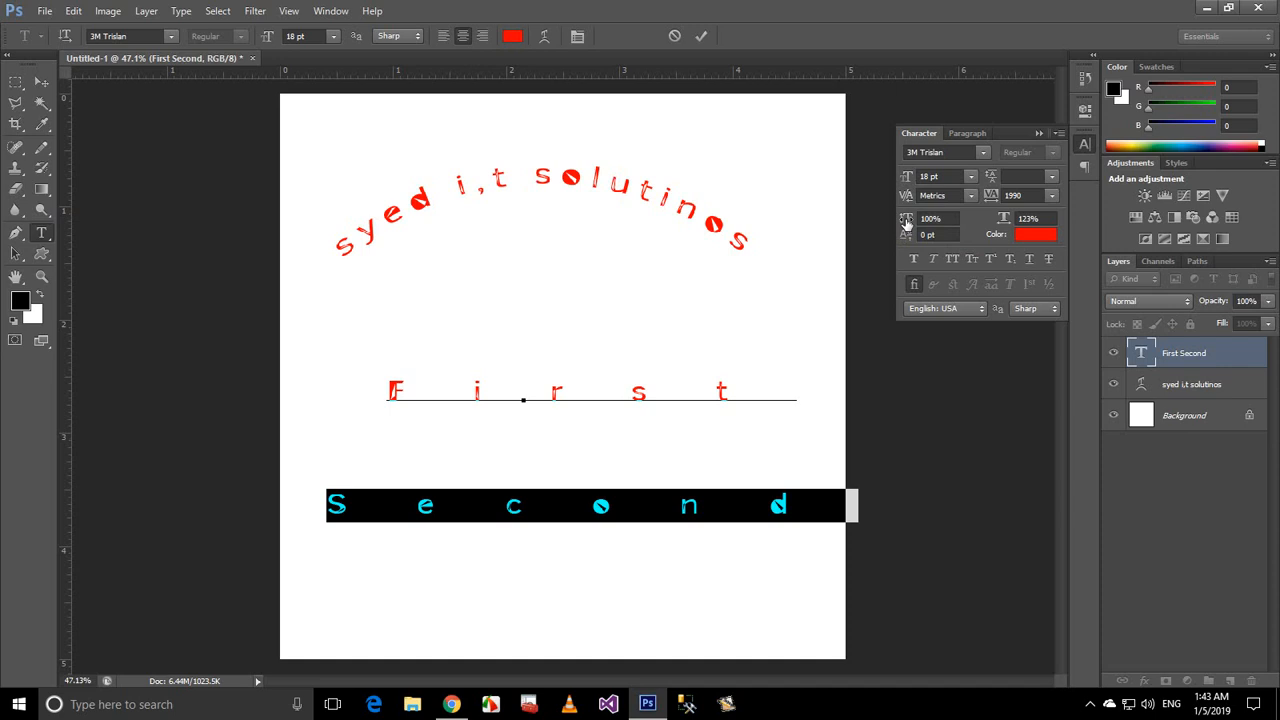
# - Try font sizes of 36 pt, 8 pt and 12 pt on the word "Second"
pyautogui.click(970, 176)
pyautogui.click(935, 386)
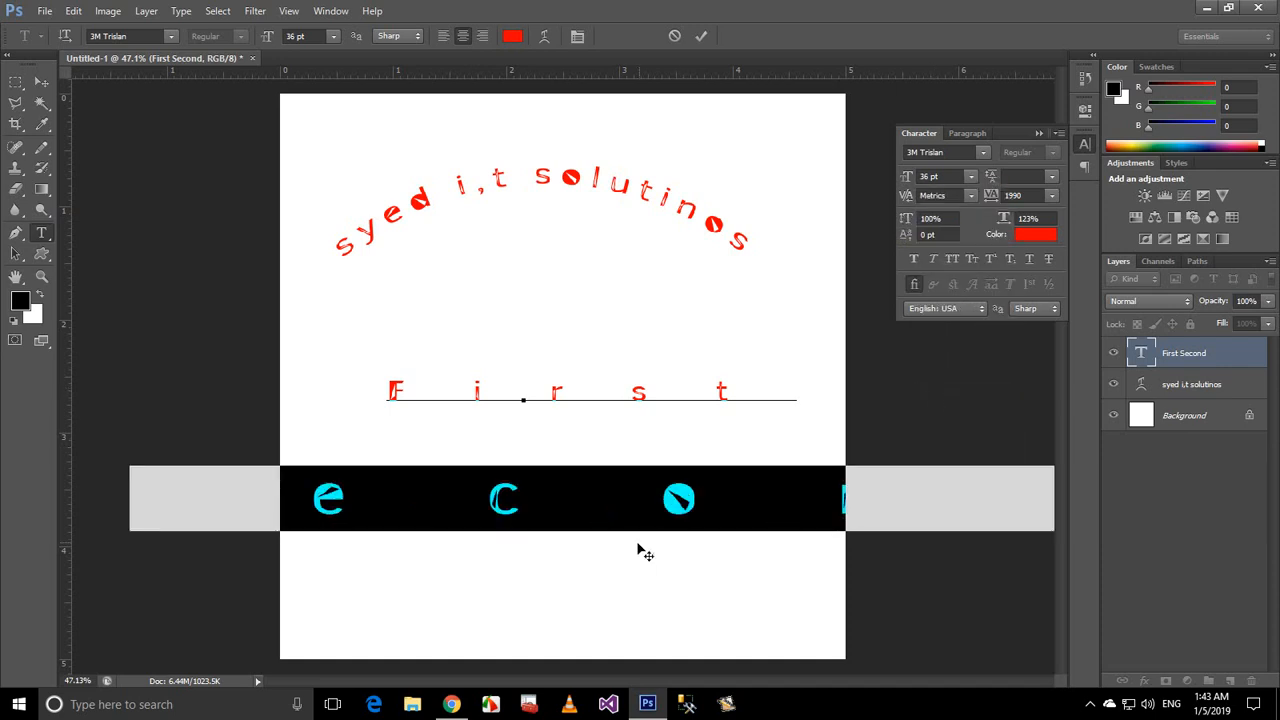
pyautogui.click(970, 176)
pyautogui.click(966, 235)
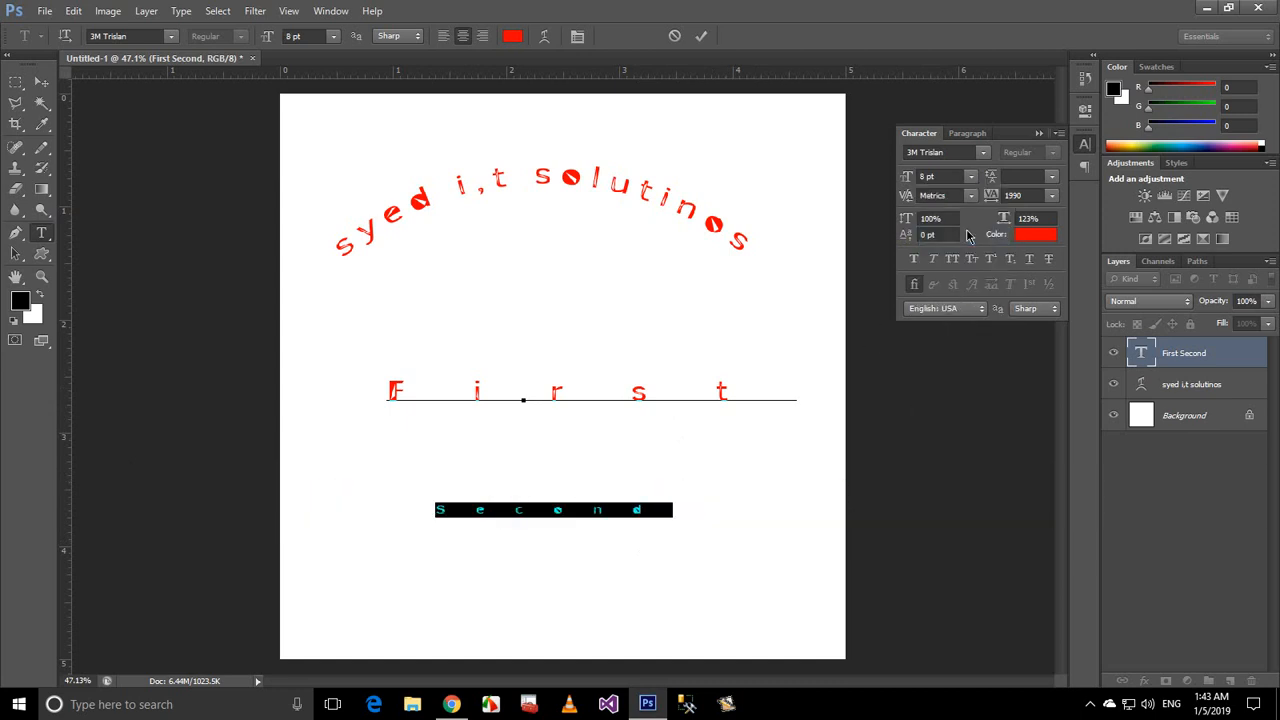
pyautogui.click(970, 176)
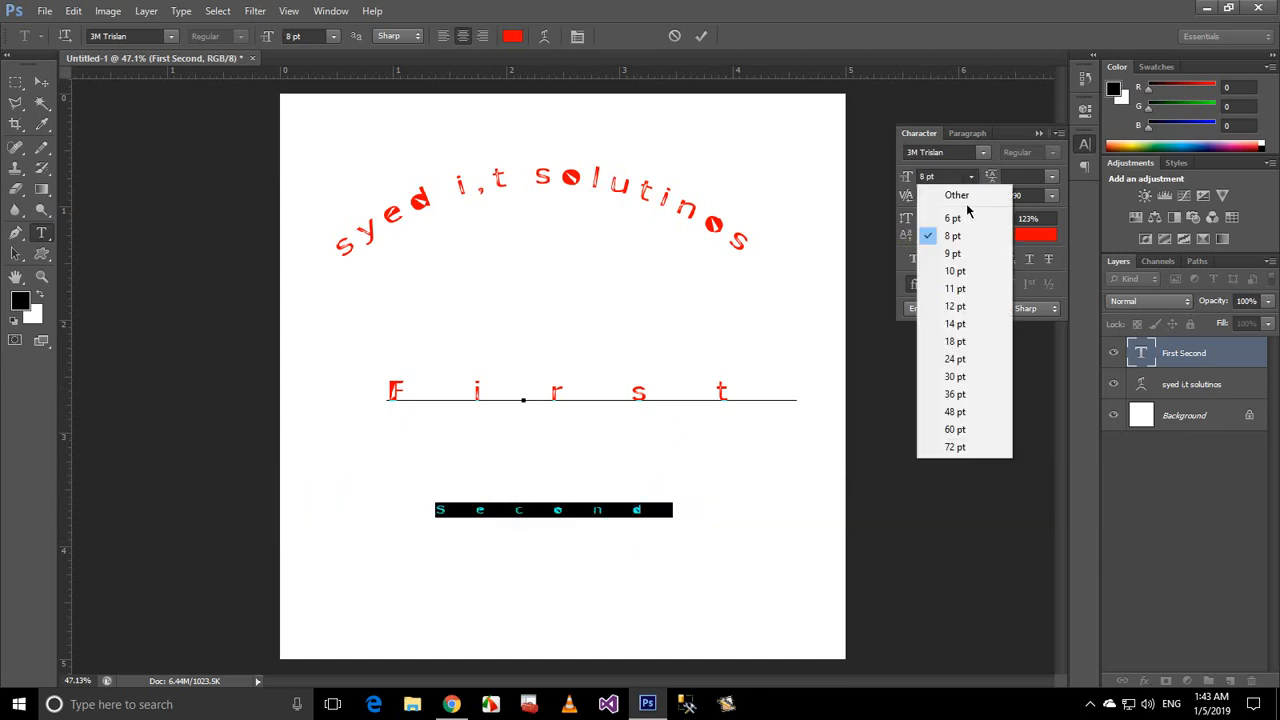
pyautogui.click(955, 304)
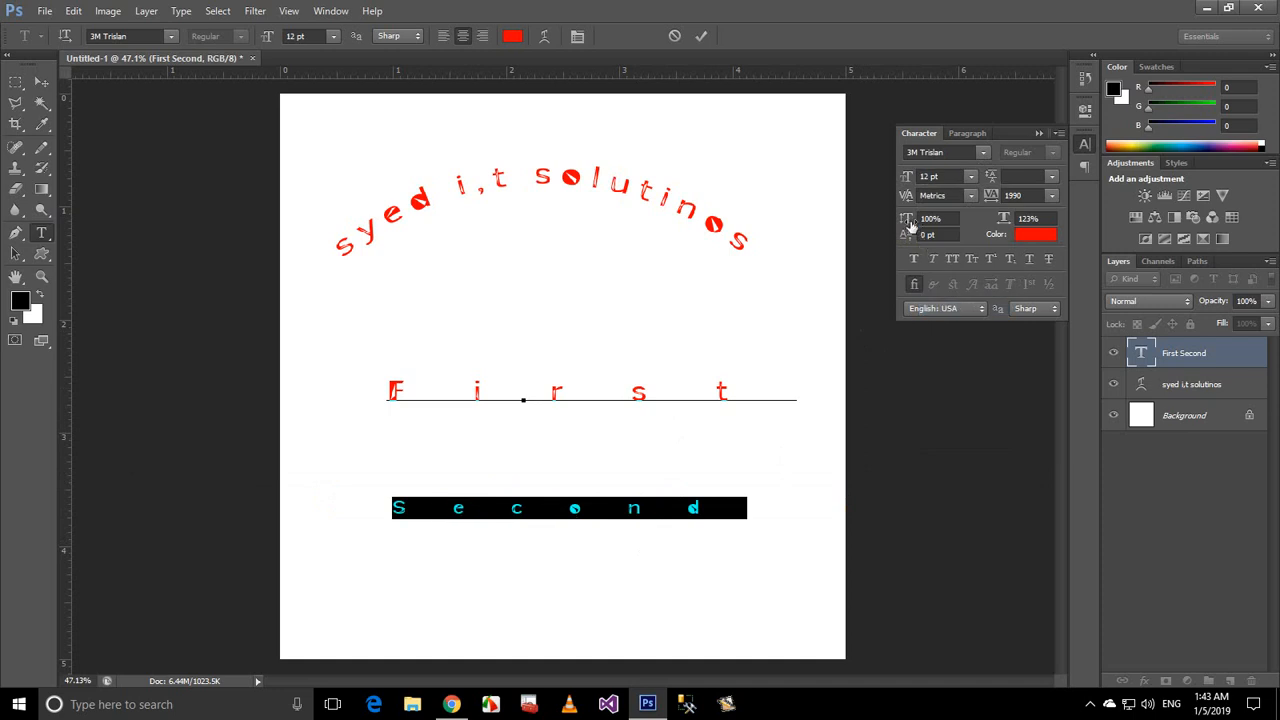
# - Stretch the word "Second" to a vertical scale of 452% and a horizontal scale of 375%
pyautogui.moveTo(909, 226); pyautogui.dragTo(1193, 223)
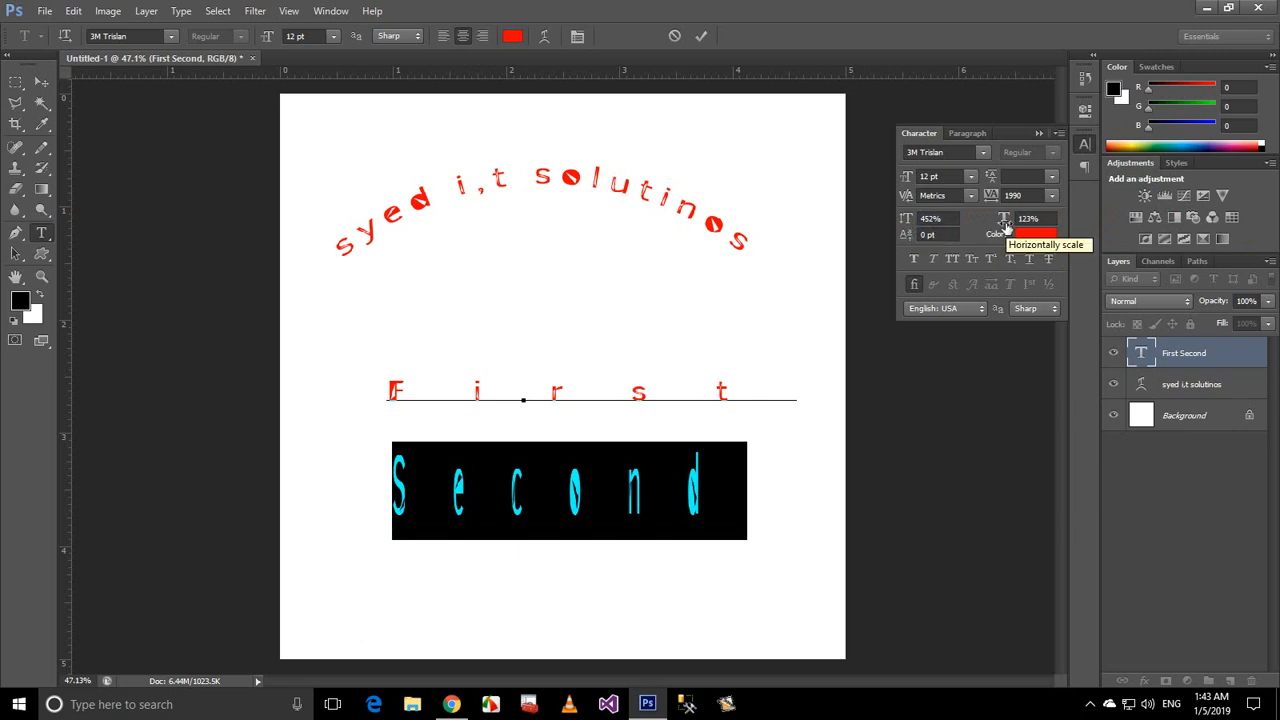
pyautogui.moveTo(1004, 225); pyautogui.dragTo(1215, 208)
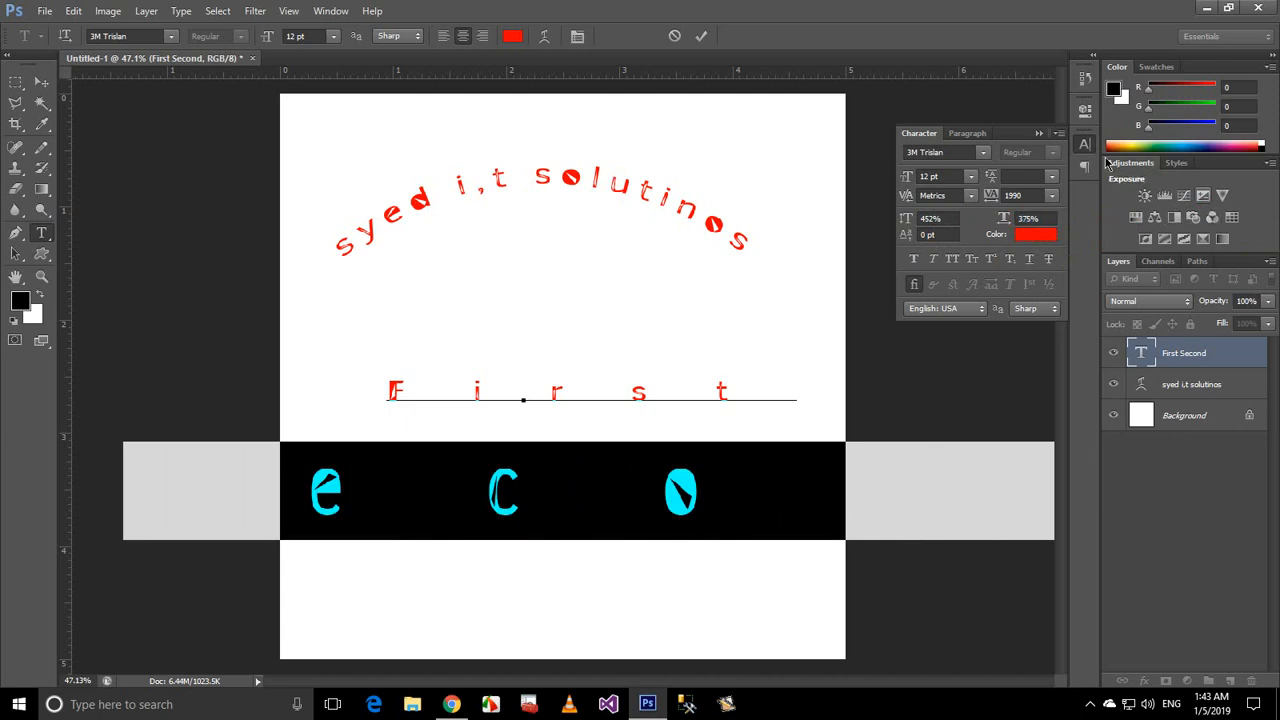
# - Set the font size of "Second" to 10 pt and its horizontal scale to 113%
pyautogui.click(970, 176)
pyautogui.click(958, 271)
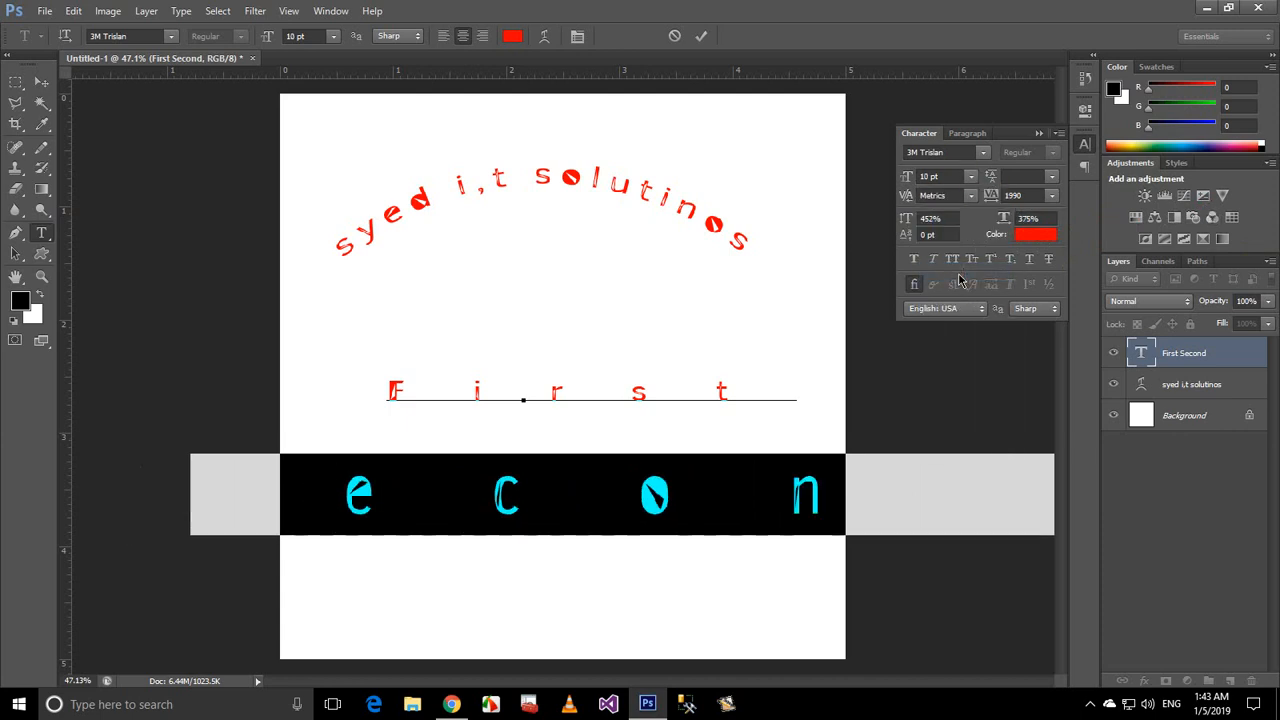
pyautogui.moveTo(1003, 220); pyautogui.dragTo(797, 217)
# - View the text color picker for "Second", dismiss it without choosing a color, and clear the word's selection
pyautogui.click(1040, 235)
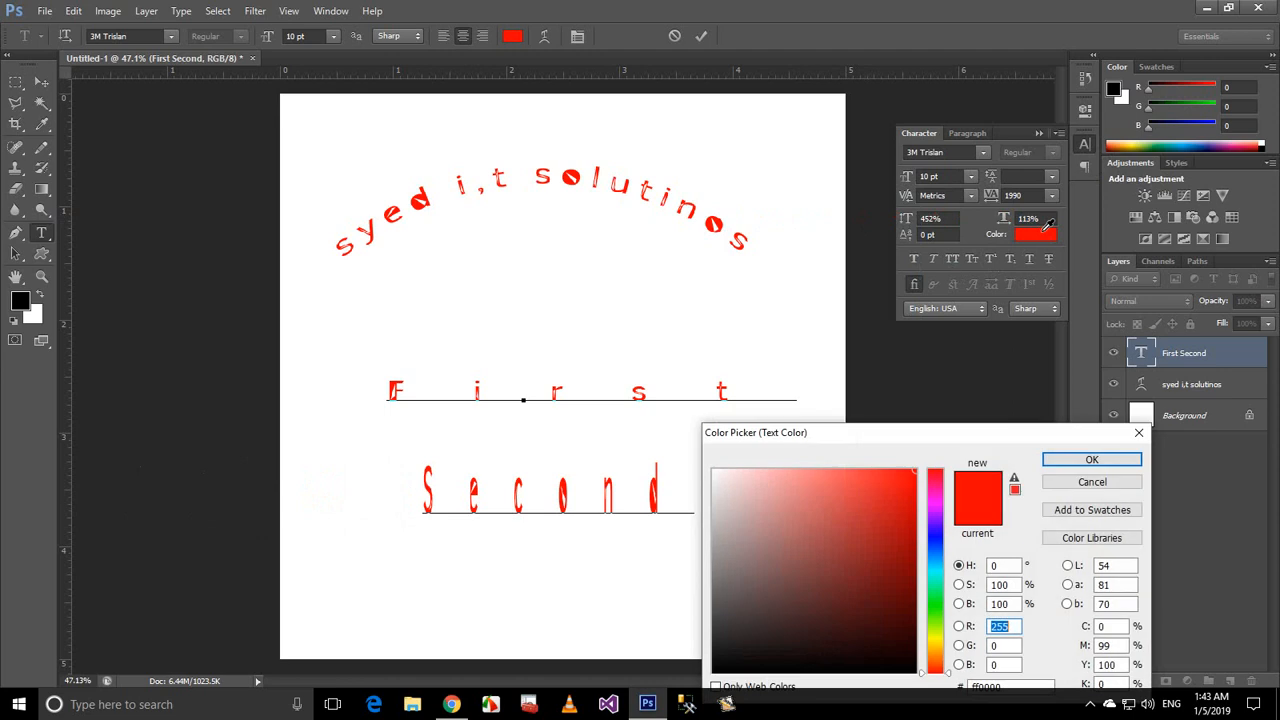
pyautogui.click(1058, 484)
pyautogui.click(593, 473)
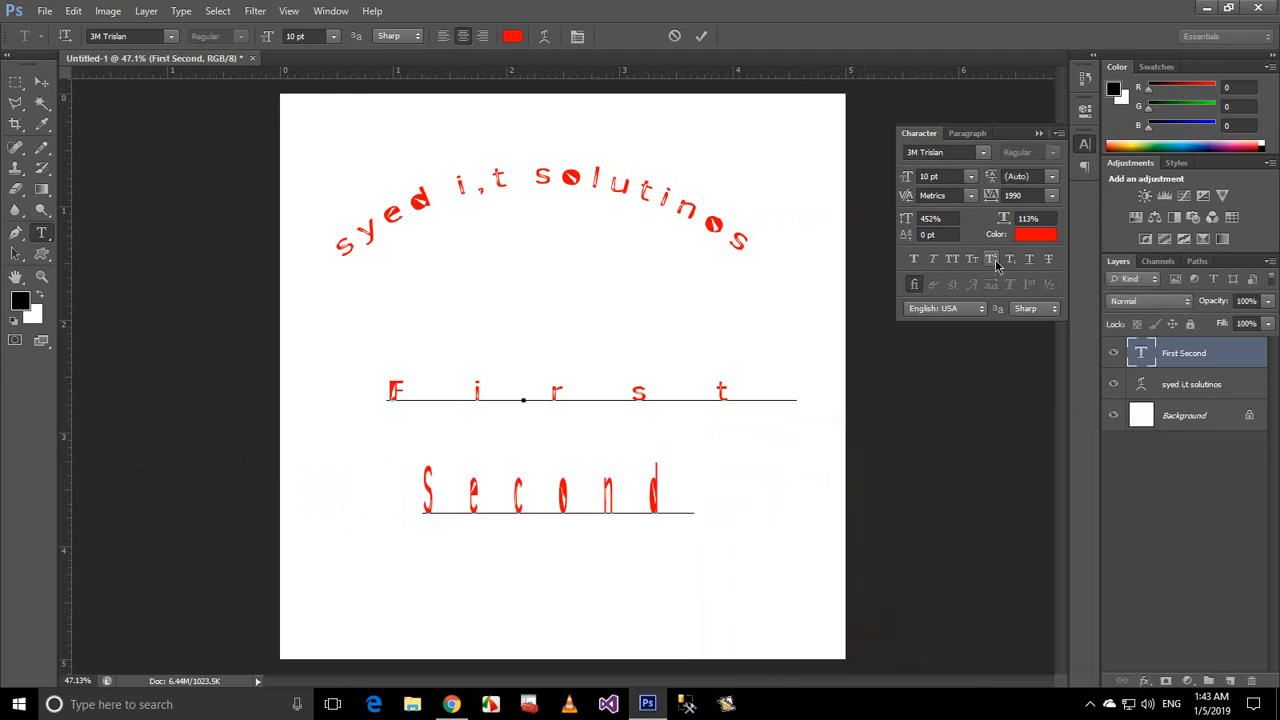